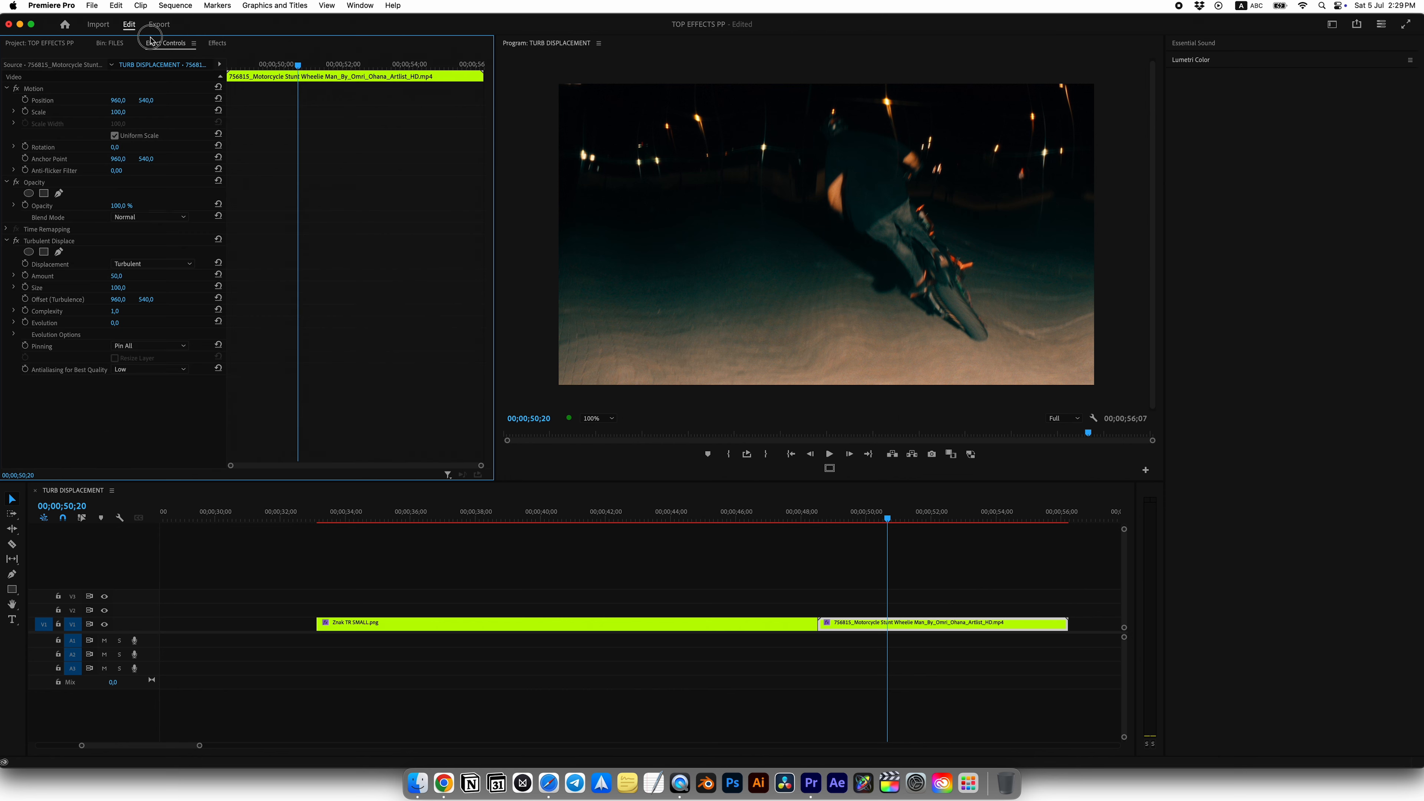
Set the motorcycle clip's Turbulent Displace amount to 86 and size to 274, and preview the result
key(space)
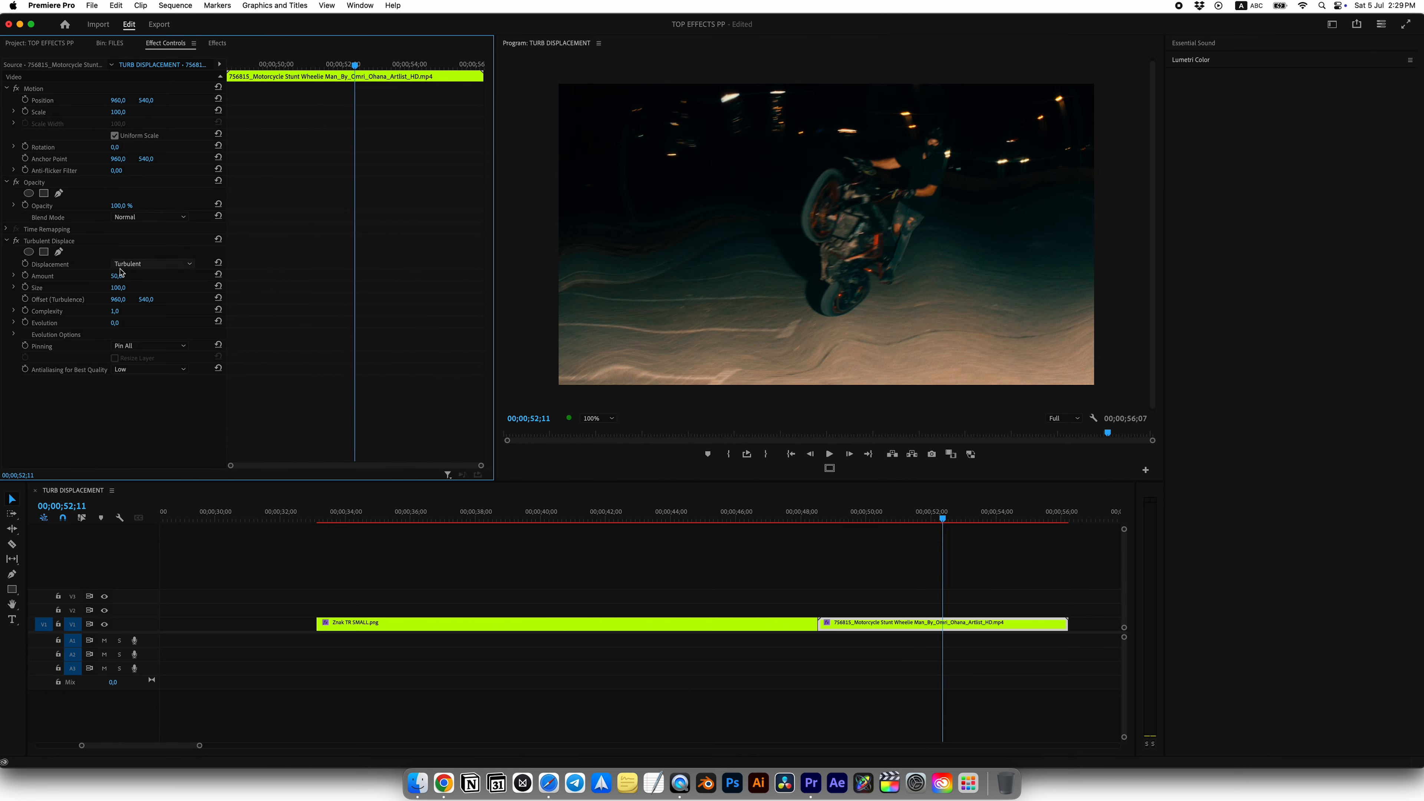
drag(117, 276, 262, 288)
drag(117, 275, 42, 276)
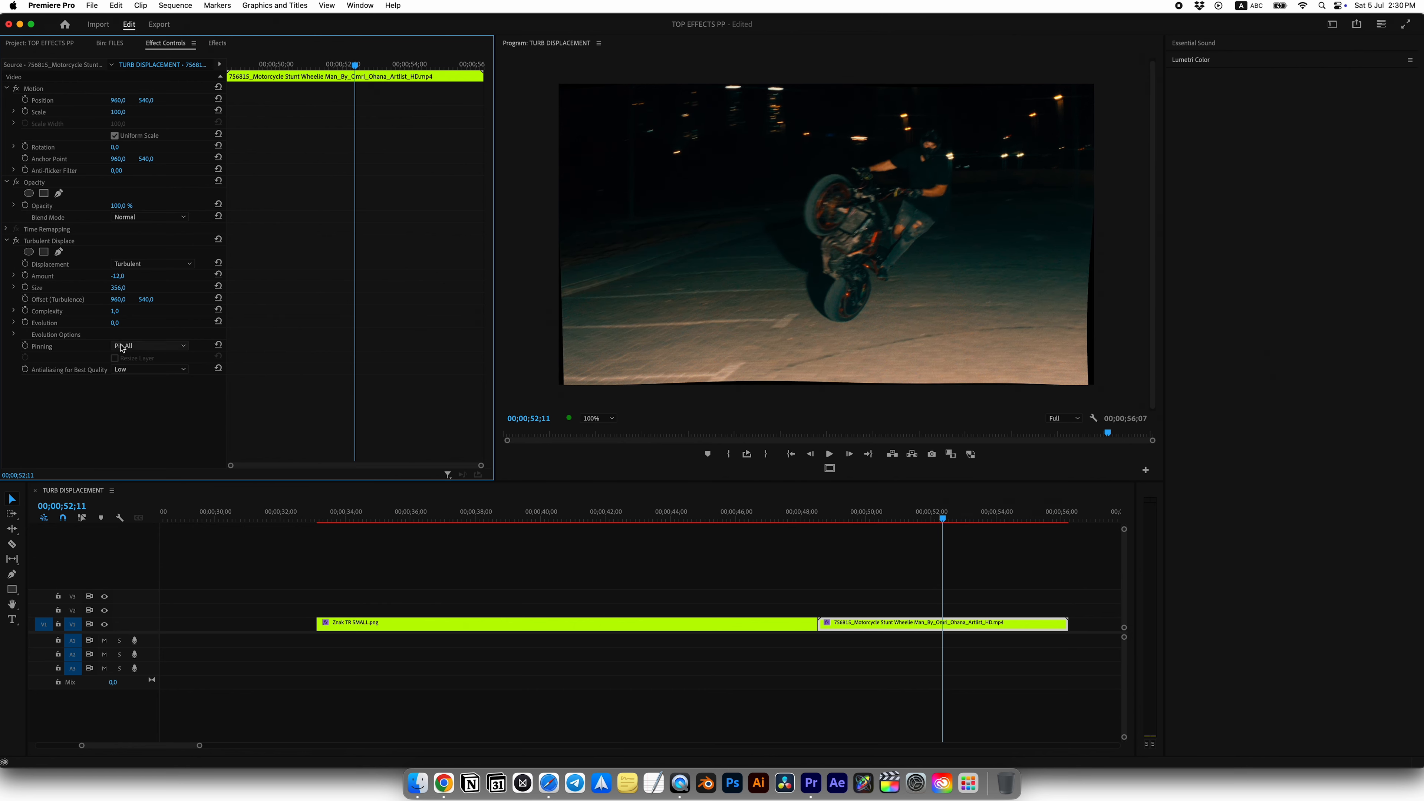
drag(118, 276, 144, 301)
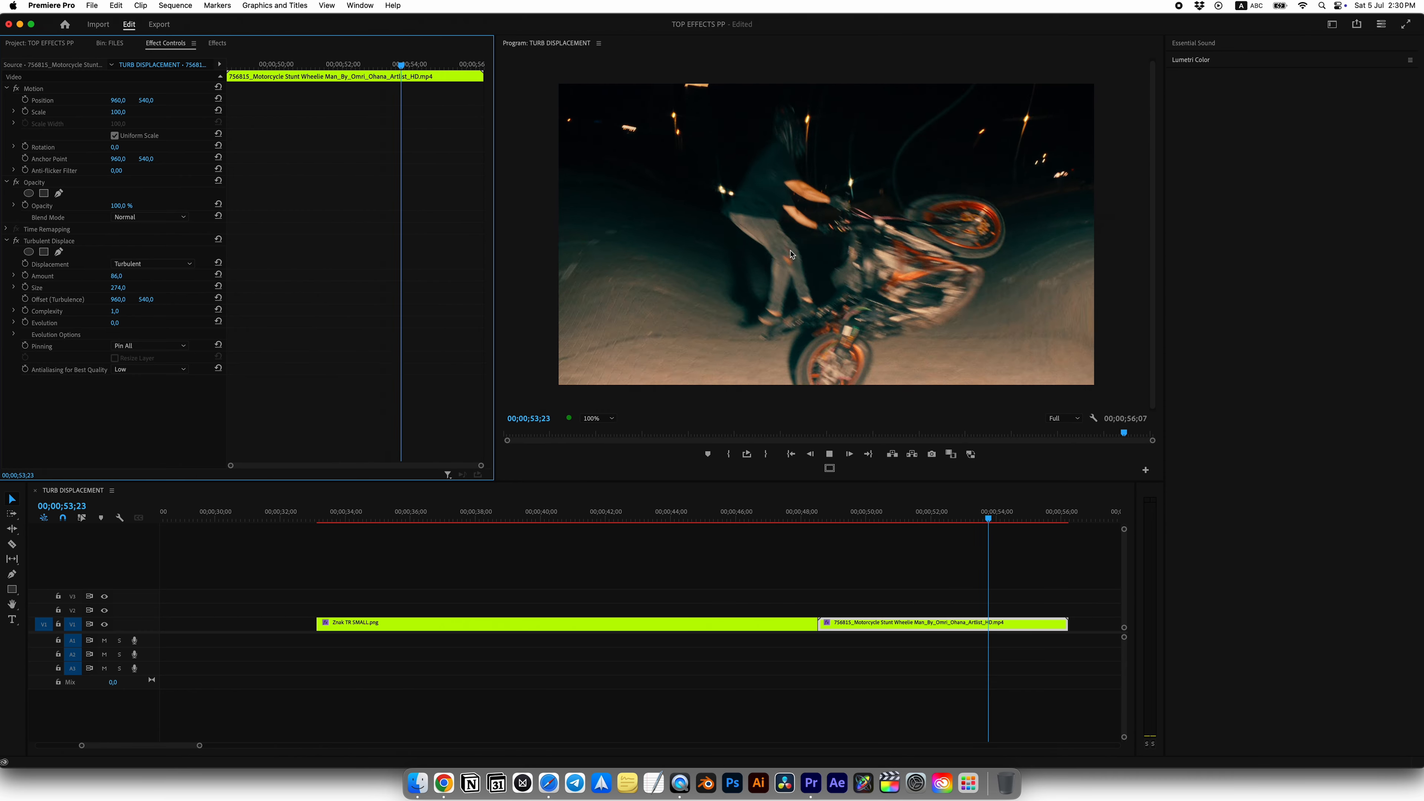
key(space)
Add a rectangular mask to Turbulent Displace and stretch it beyond the frame edges to cover the left half of the picture
click(44, 252)
scroll(864, 241, down, 1)
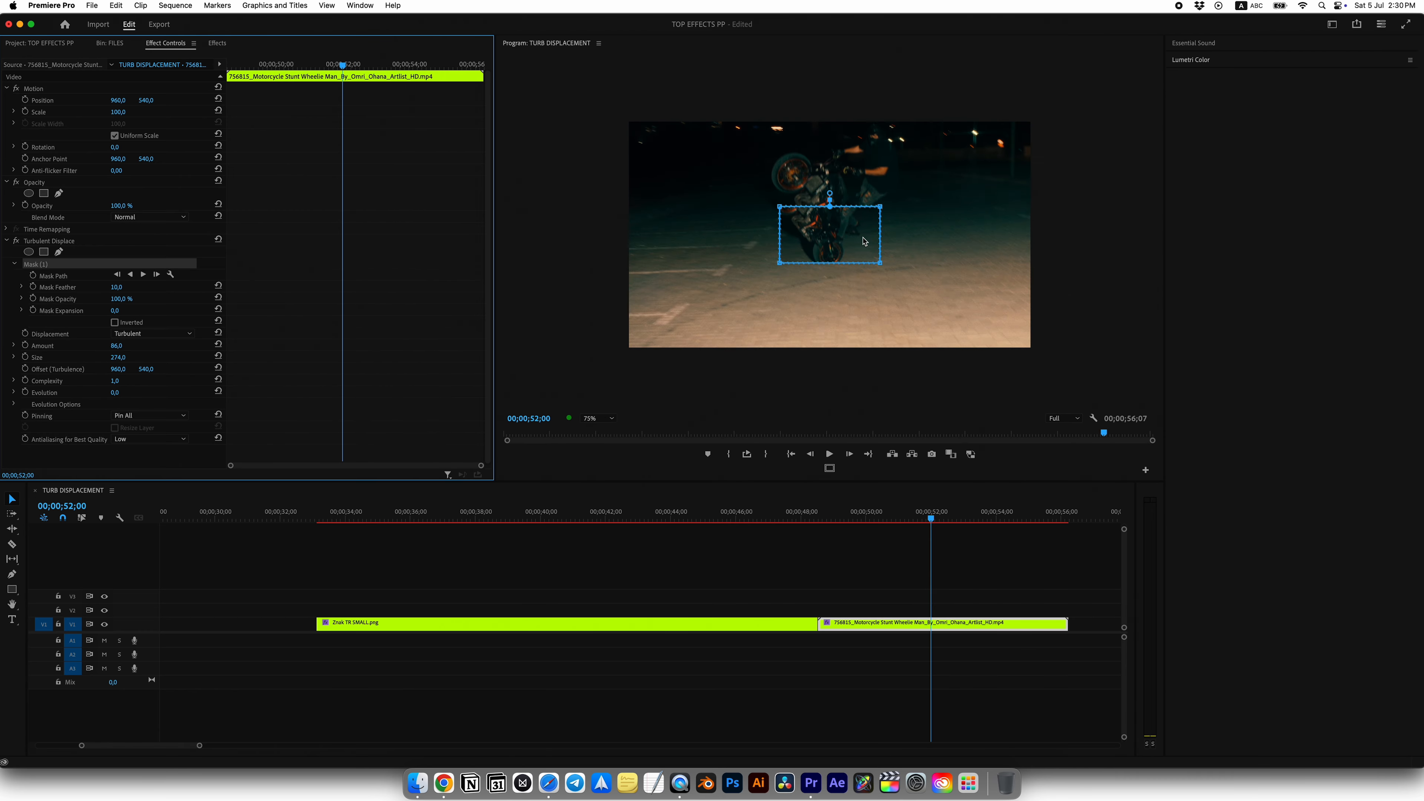
click(707, 174)
drag(686, 210, 598, 210)
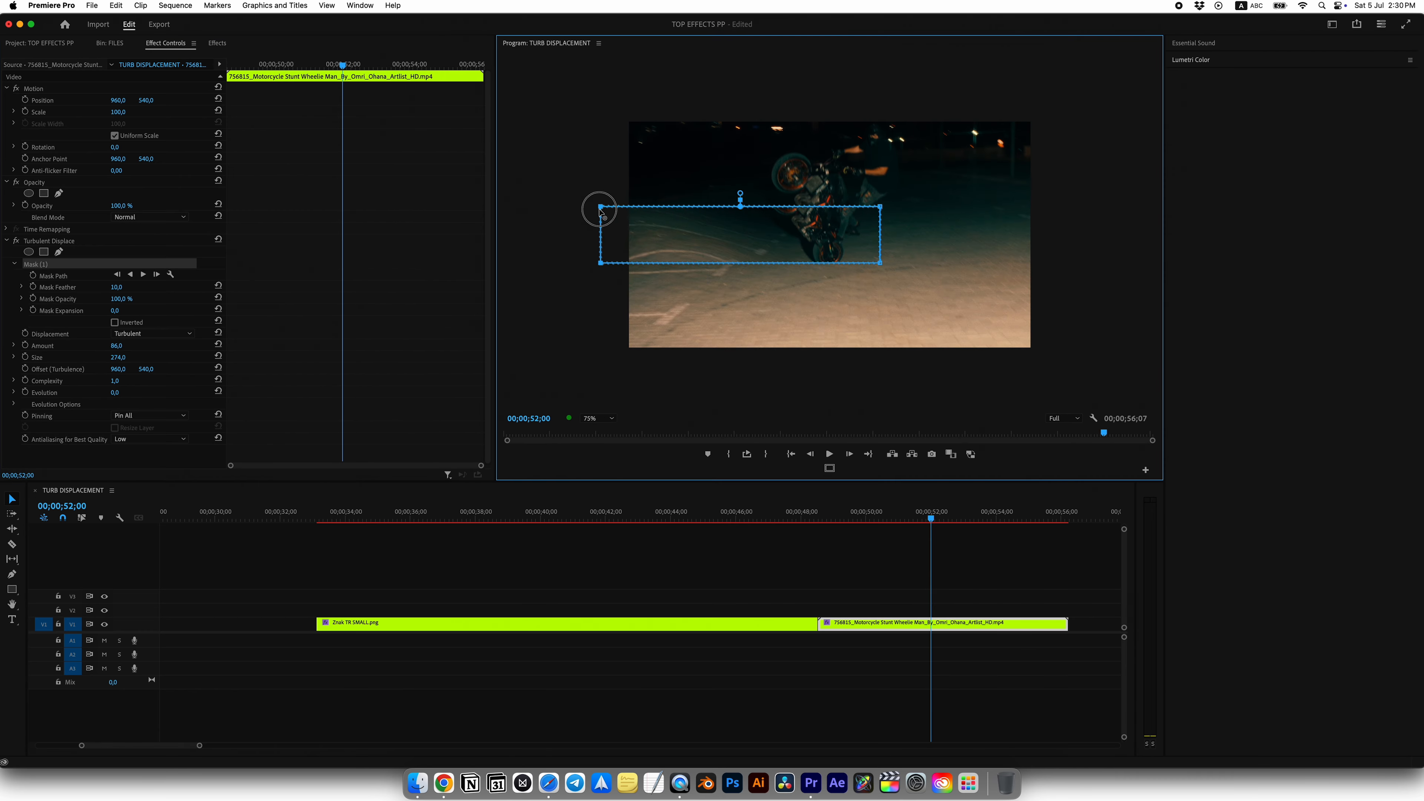
drag(880, 207, 824, 207)
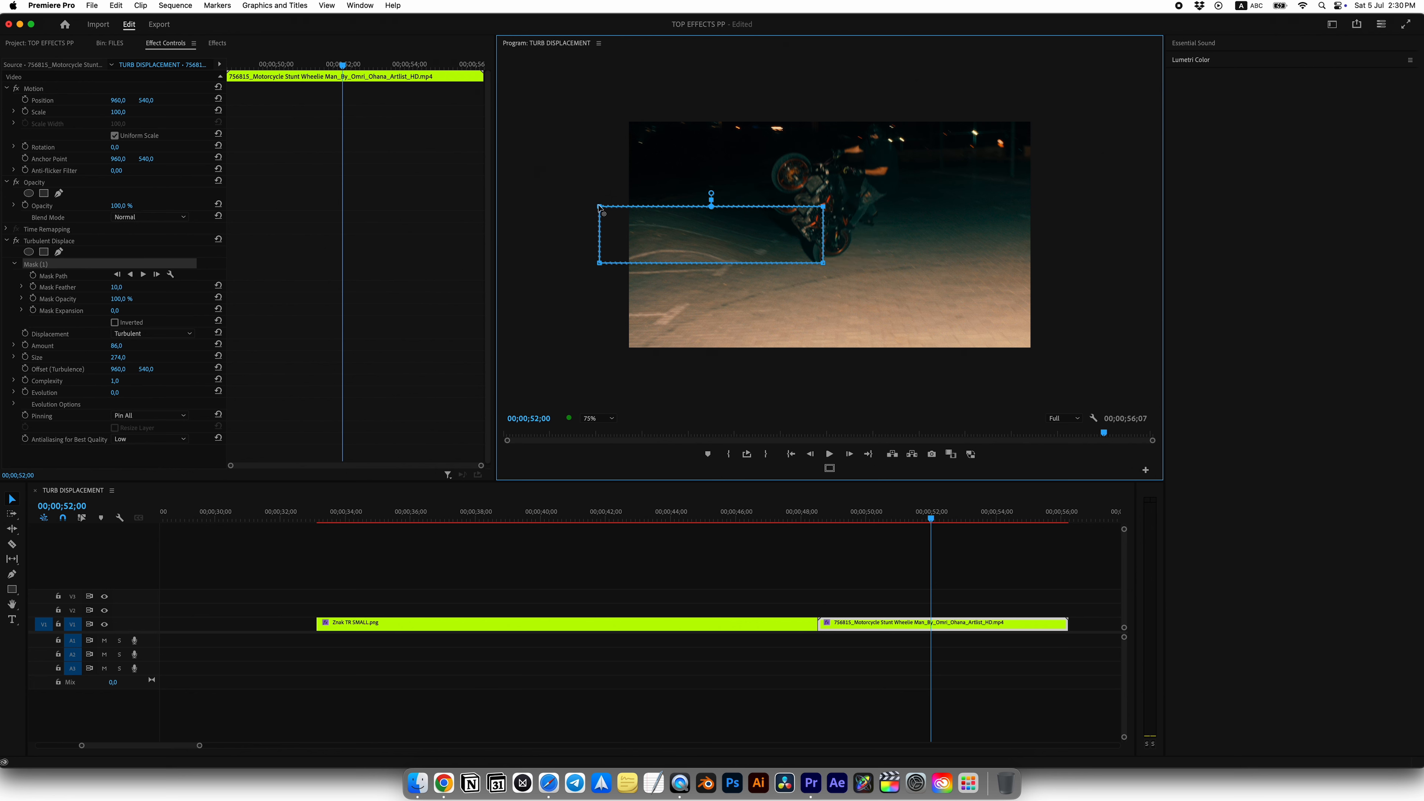
drag(598, 207, 600, 100)
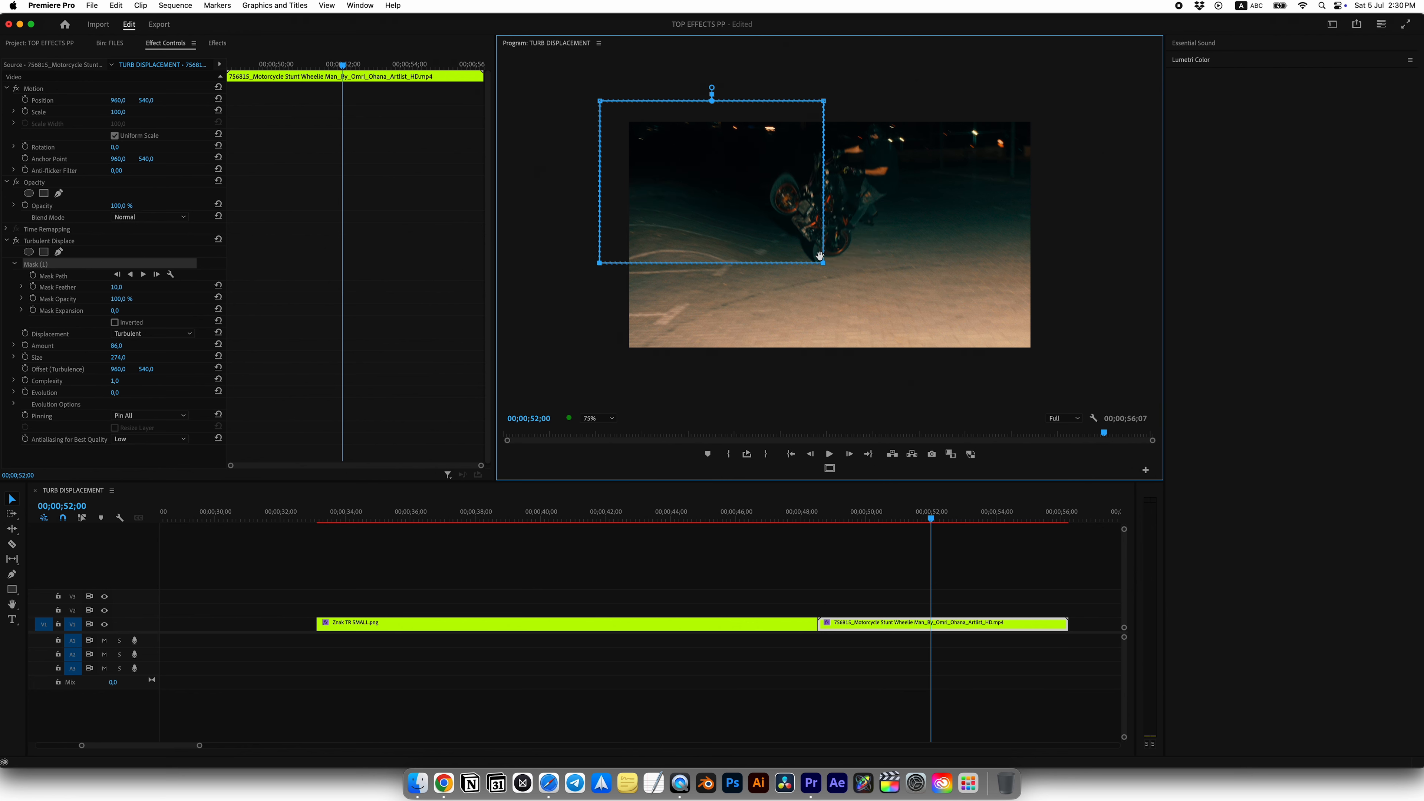
drag(823, 262, 823, 381)
Set the Turbulent Displace mask's feather to 196 and play the motorcycle clip back from near its start
drag(116, 287, 144, 287)
click(931, 576)
drag(930, 514, 875, 514)
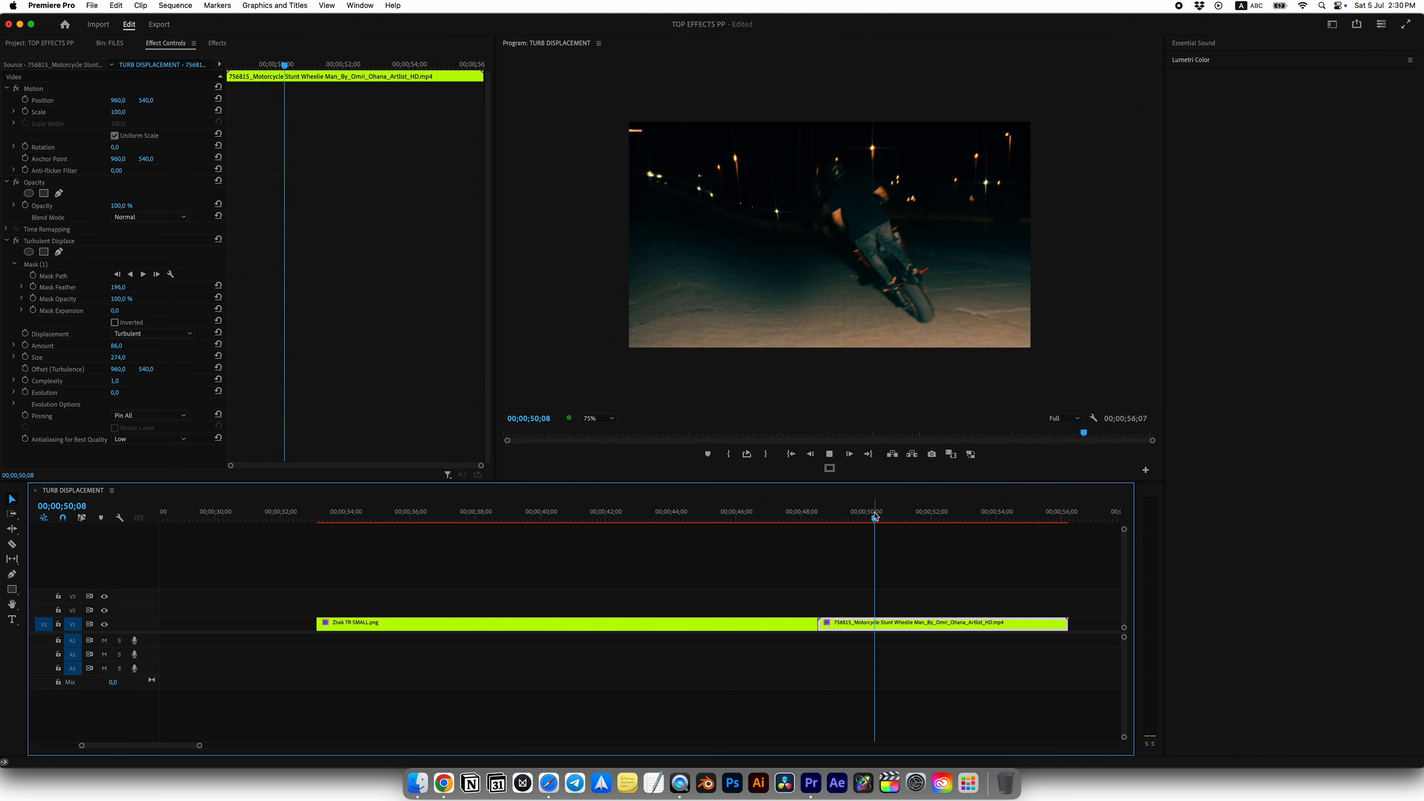
key(space)
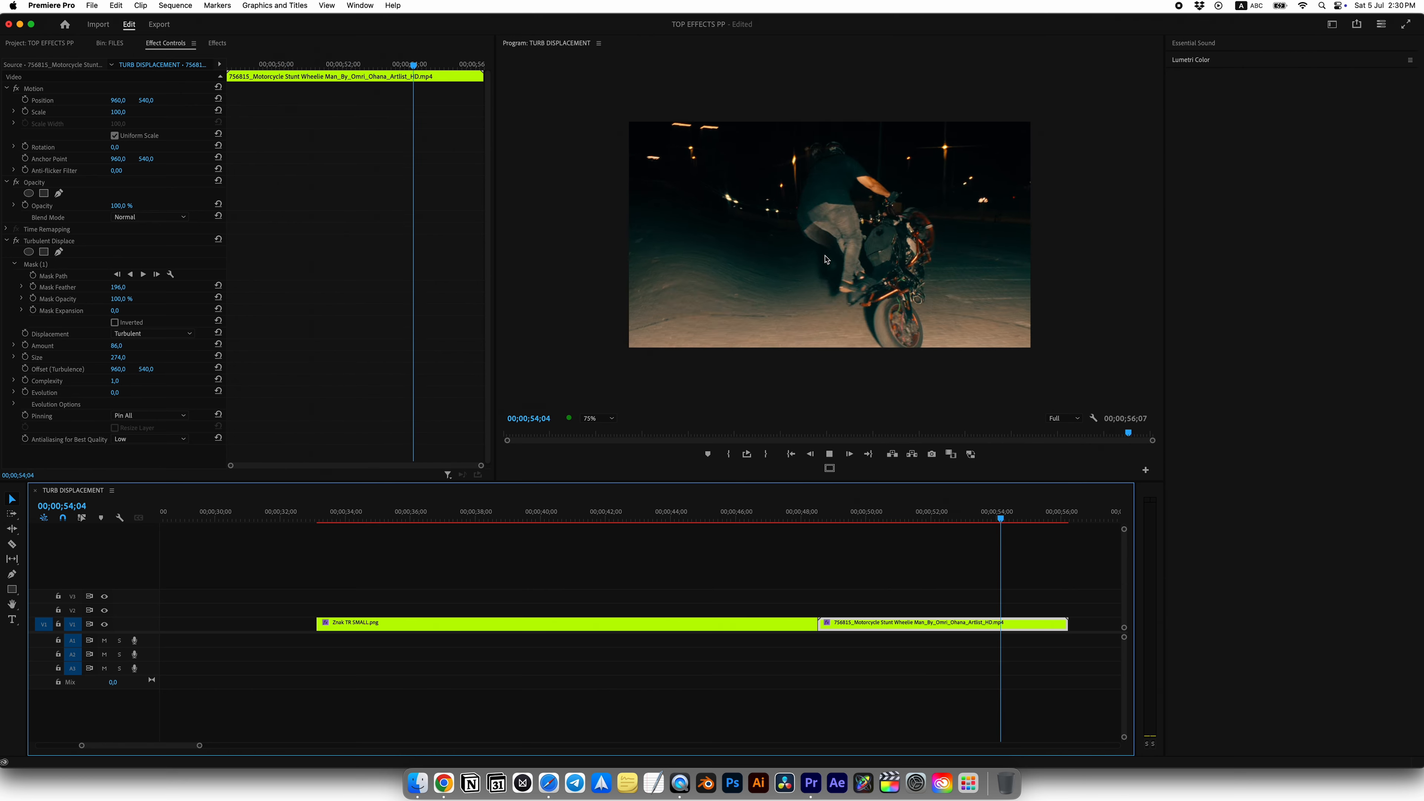
drag(1026, 515, 823, 519)
key(space)
key(space)
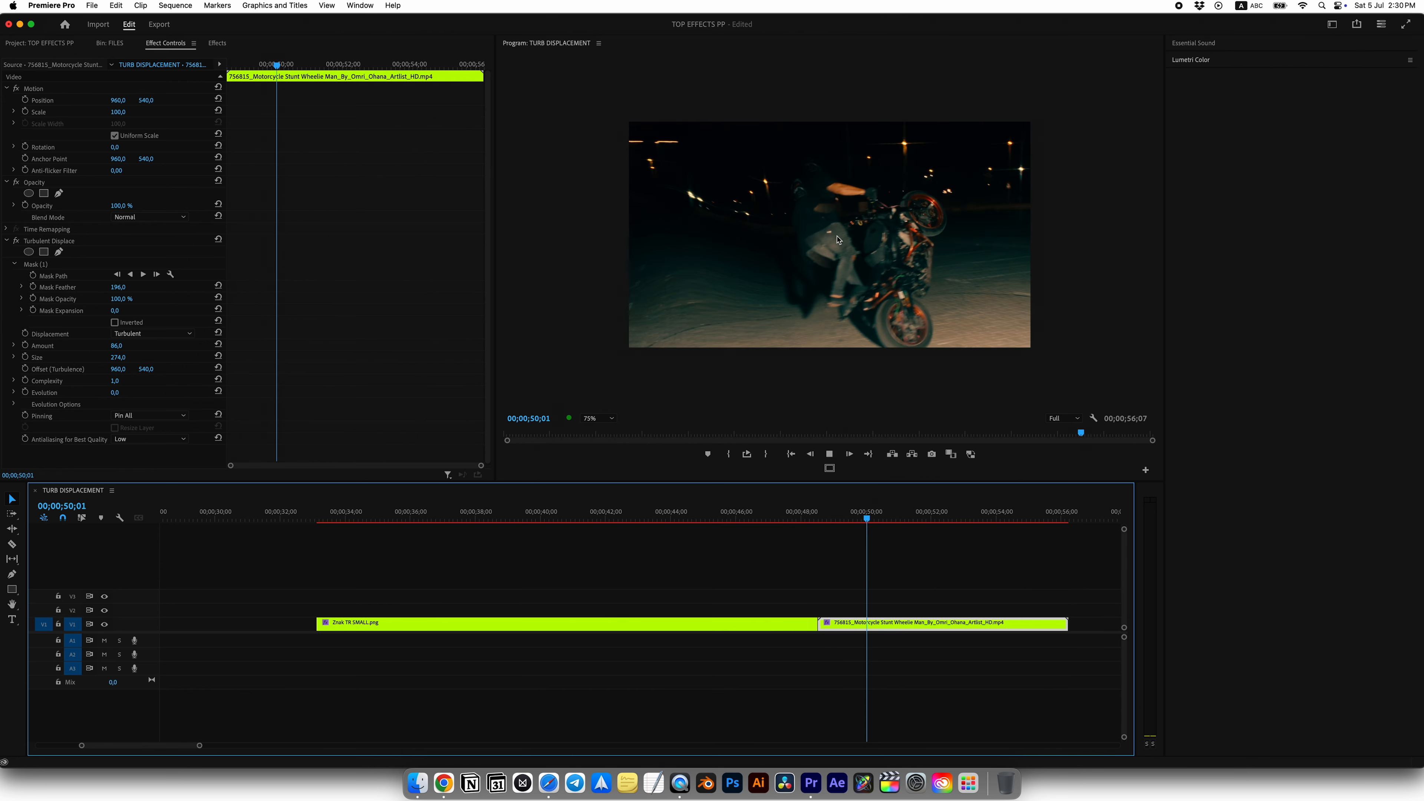
click(590, 428)
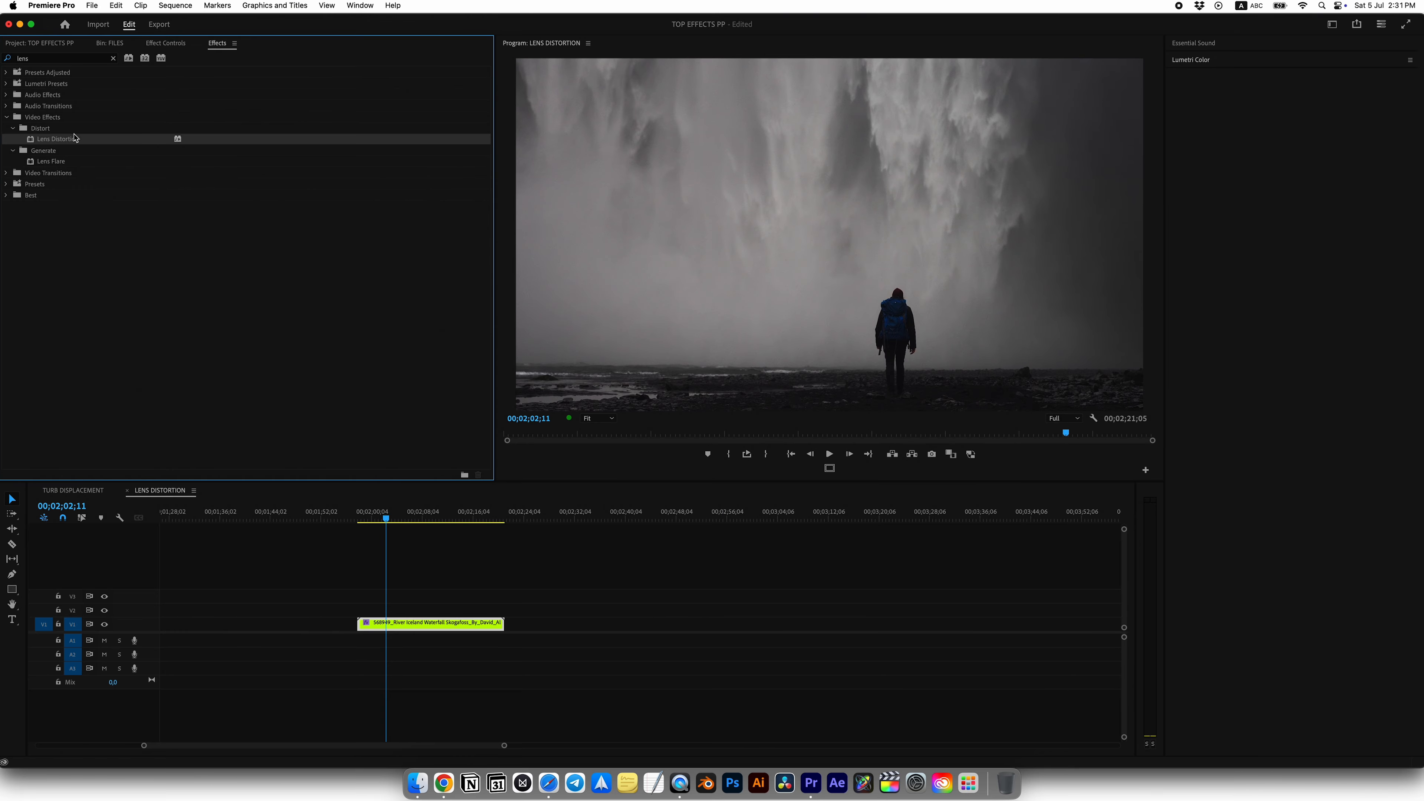
Set the waterfall clip's Lens Distortion curvature to 100 and its scale to 173, and preview the clip
click(165, 44)
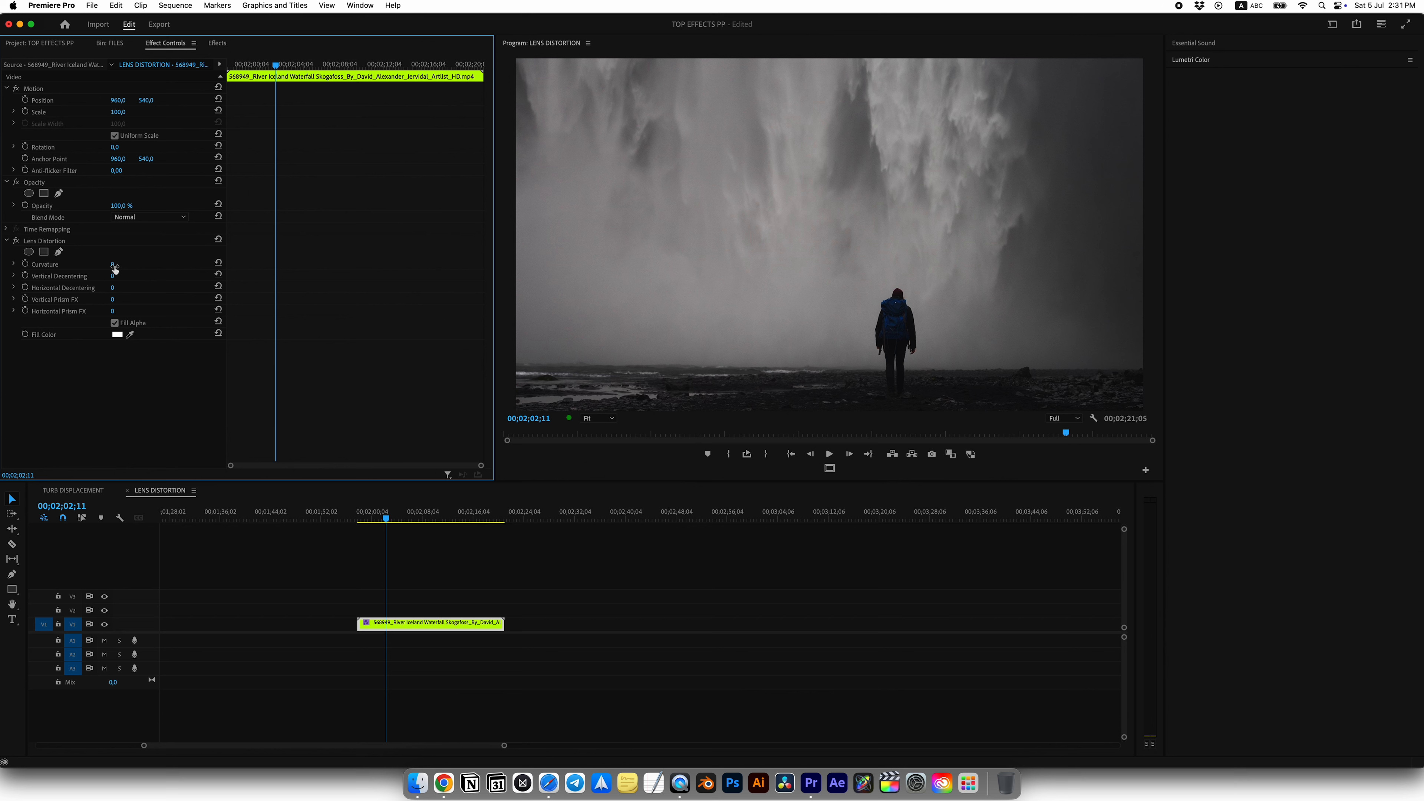
drag(112, 264, 169, 264)
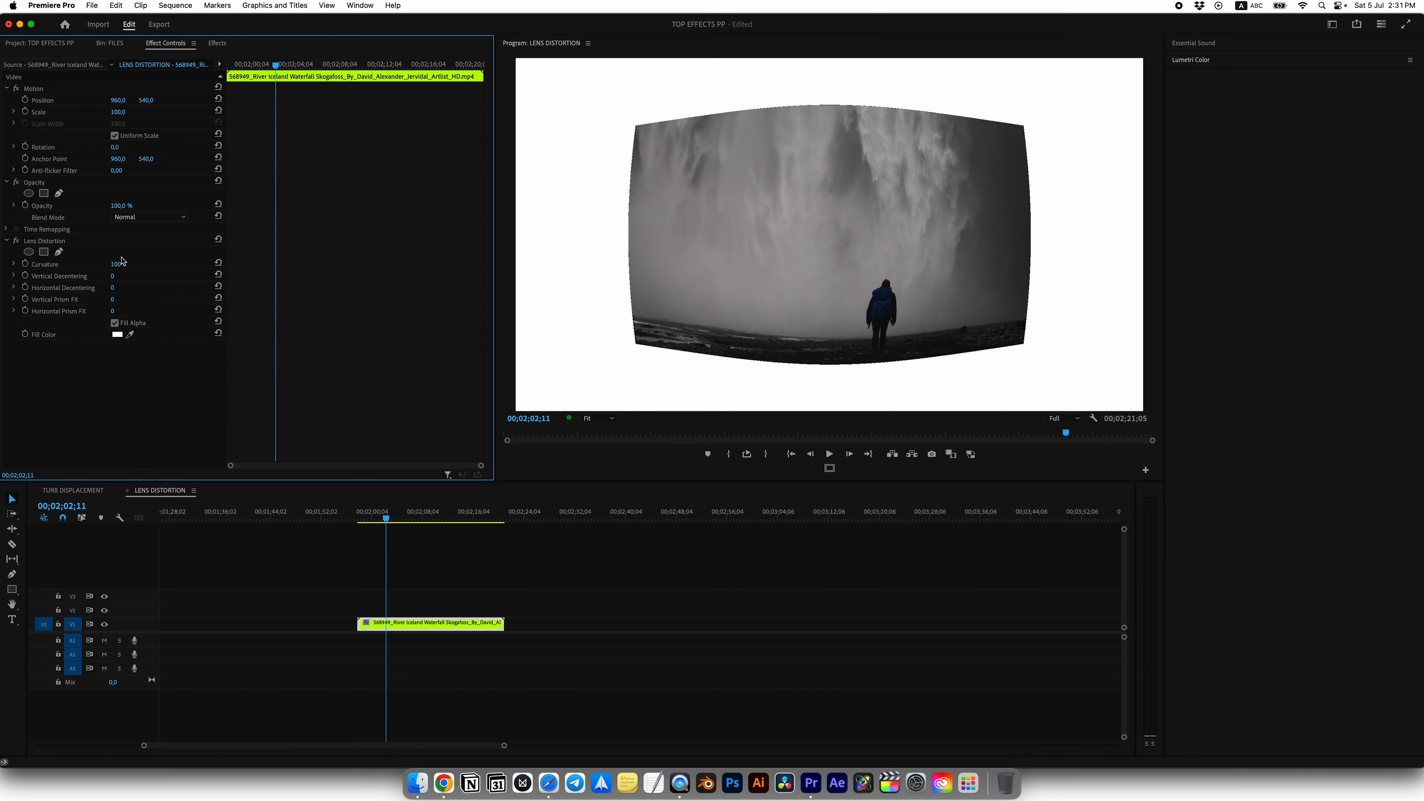
drag(119, 113, 127, 113)
key(space)
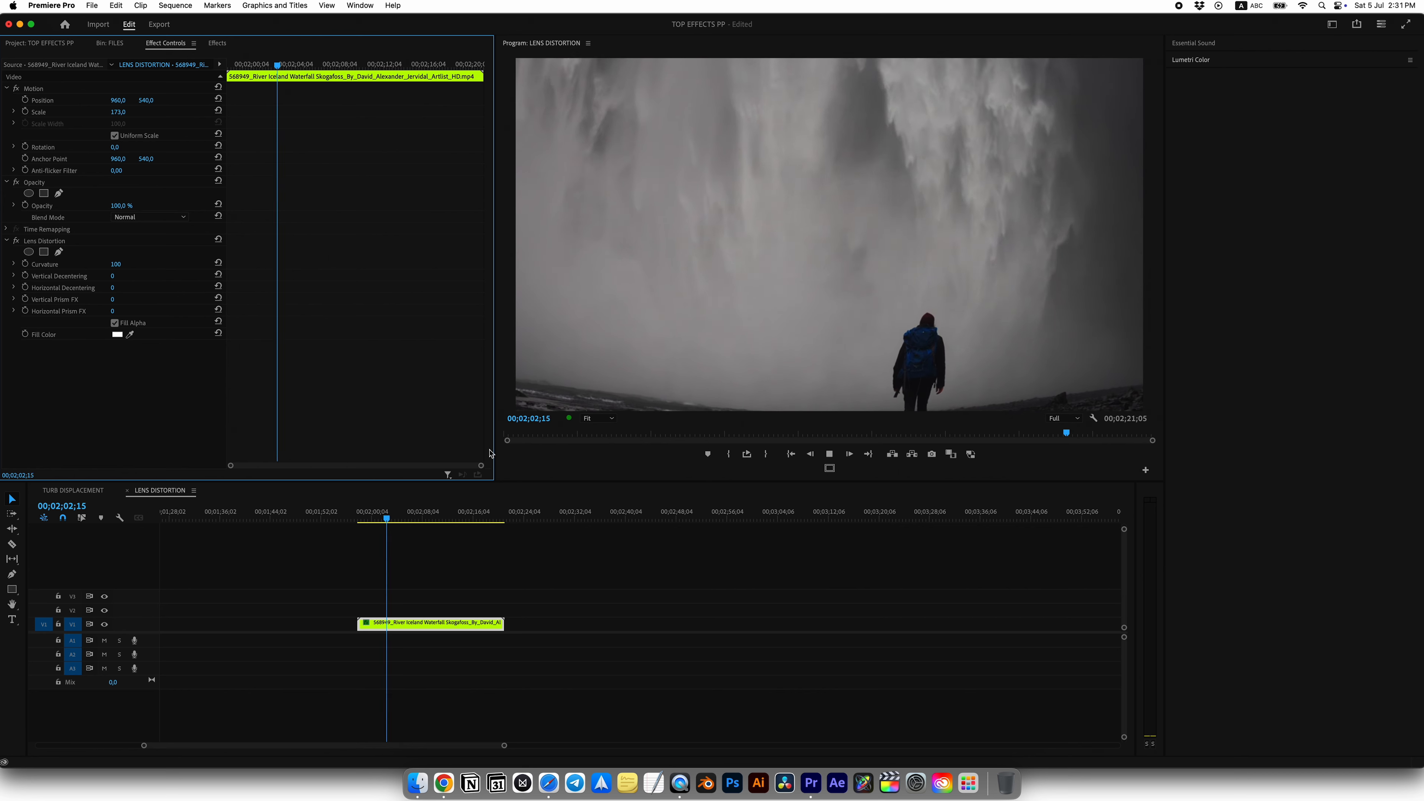
key(space)
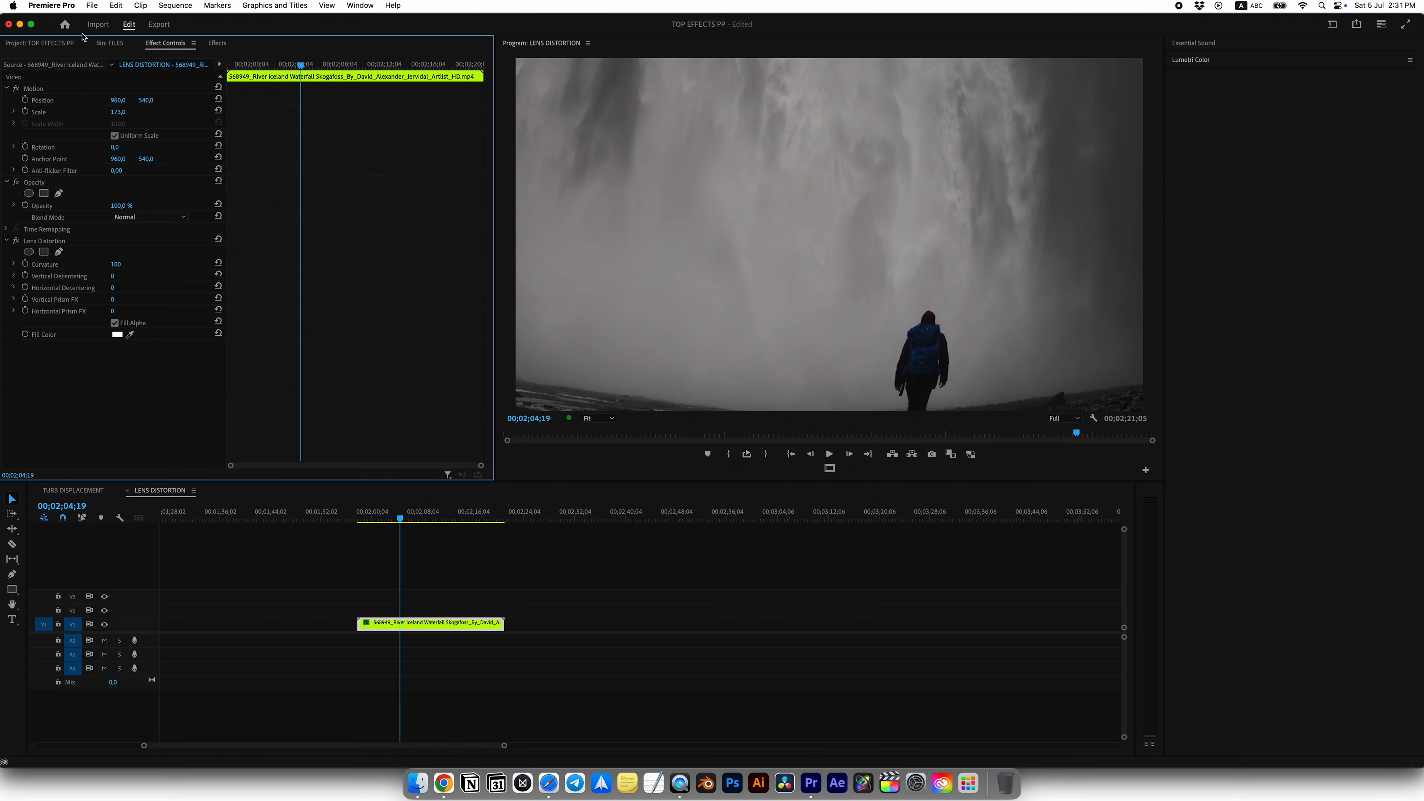
Add a Lumetri vignette to the waterfall clip with amount -3.0, midpoint 0.0, roundness 66.1 and feather 44.7
click(351, 5)
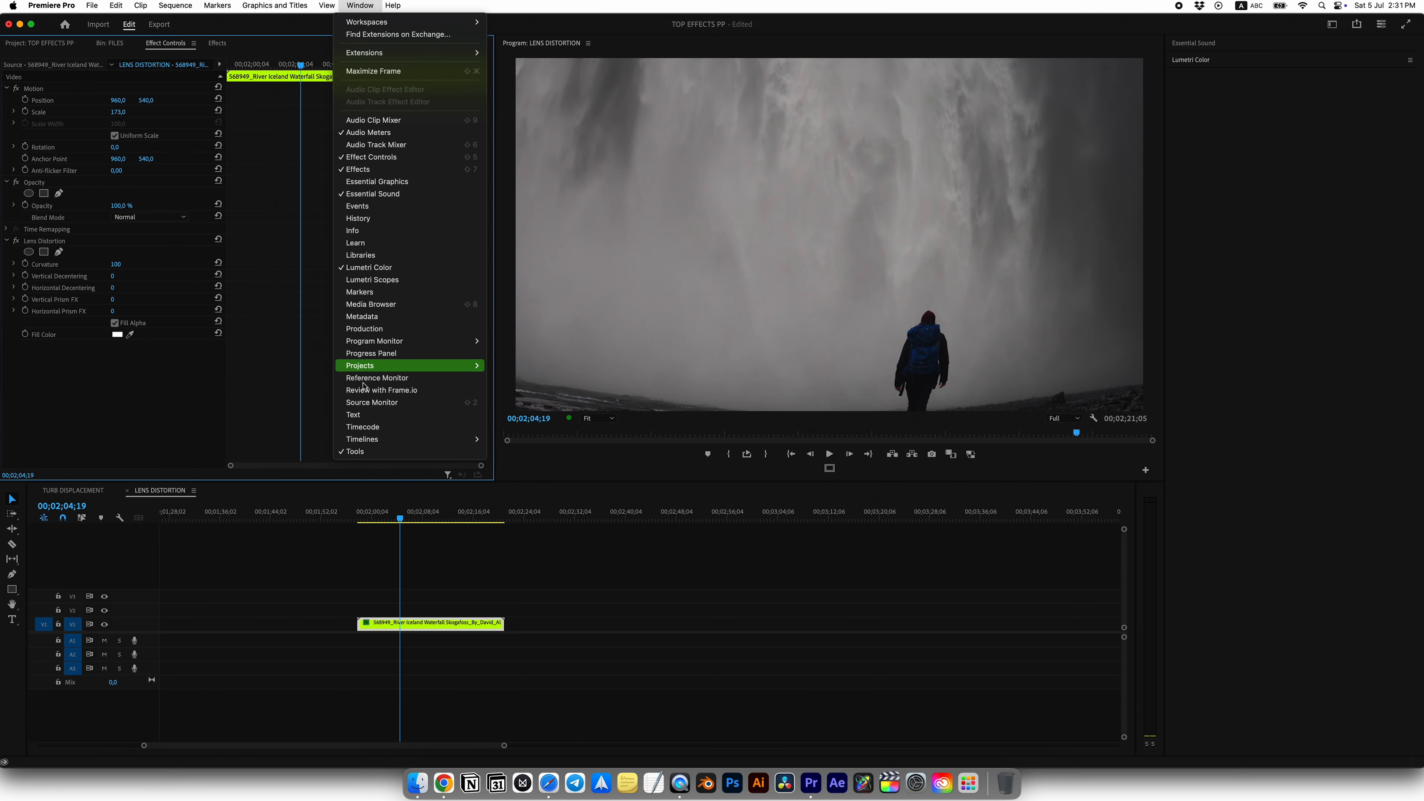
click(385, 268)
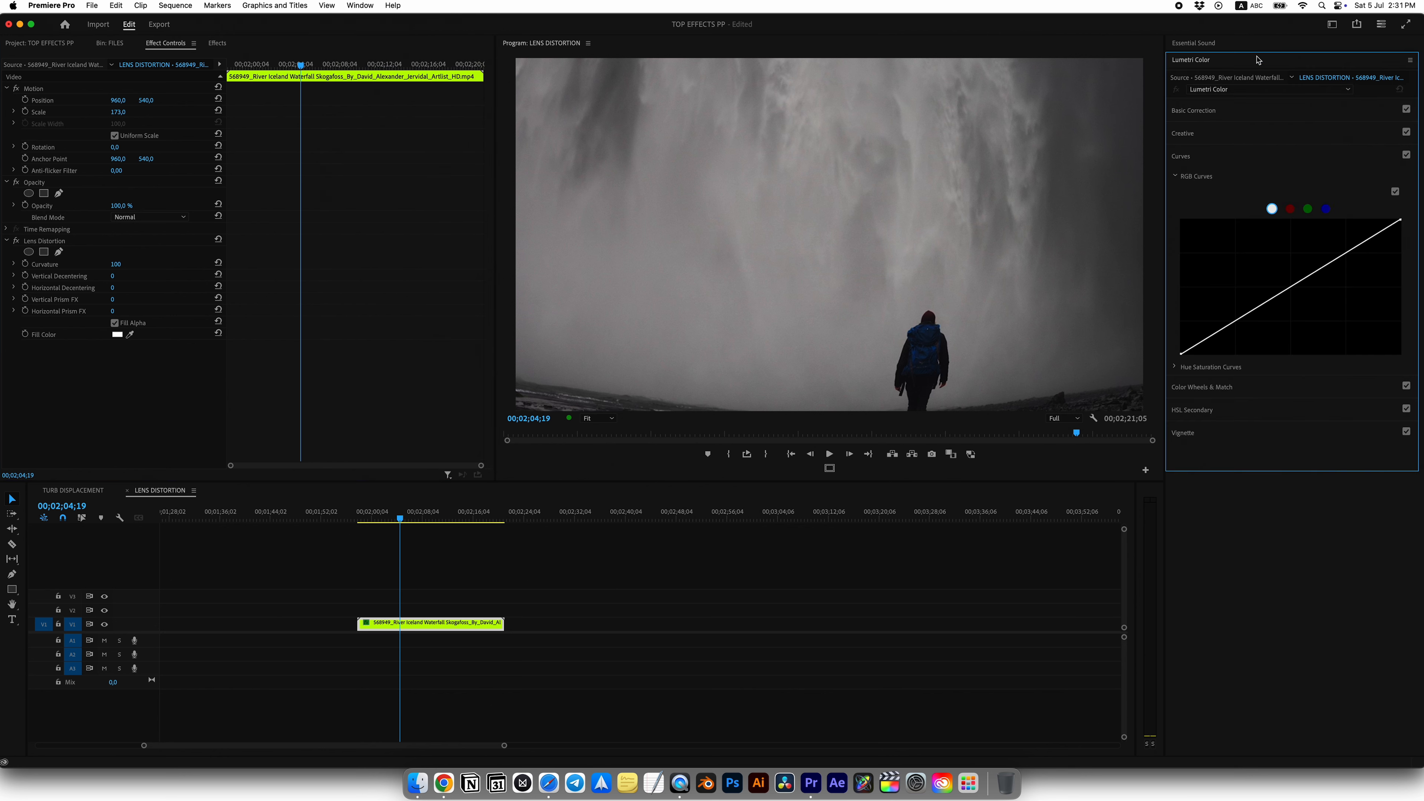
click(1181, 157)
click(1187, 224)
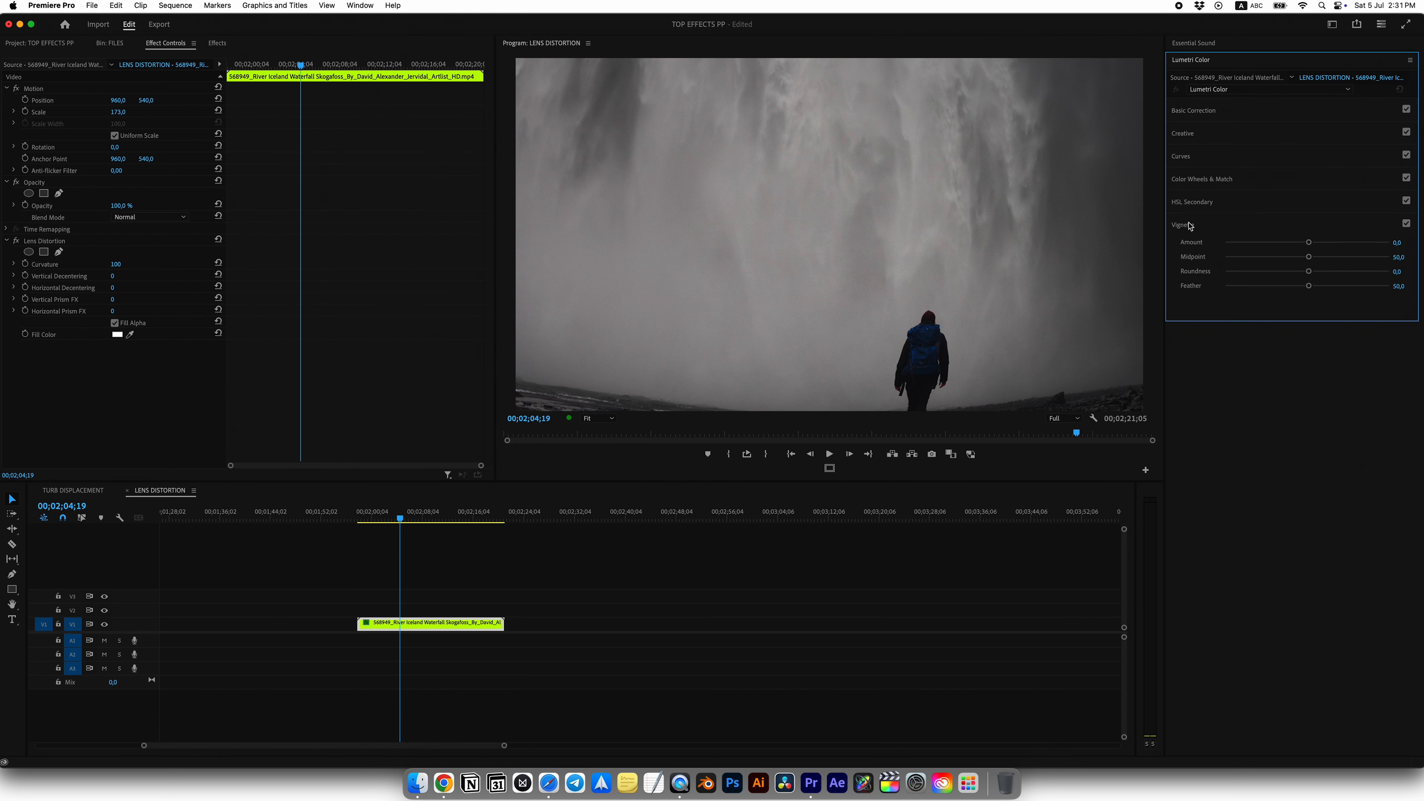
drag(1309, 243, 1227, 257)
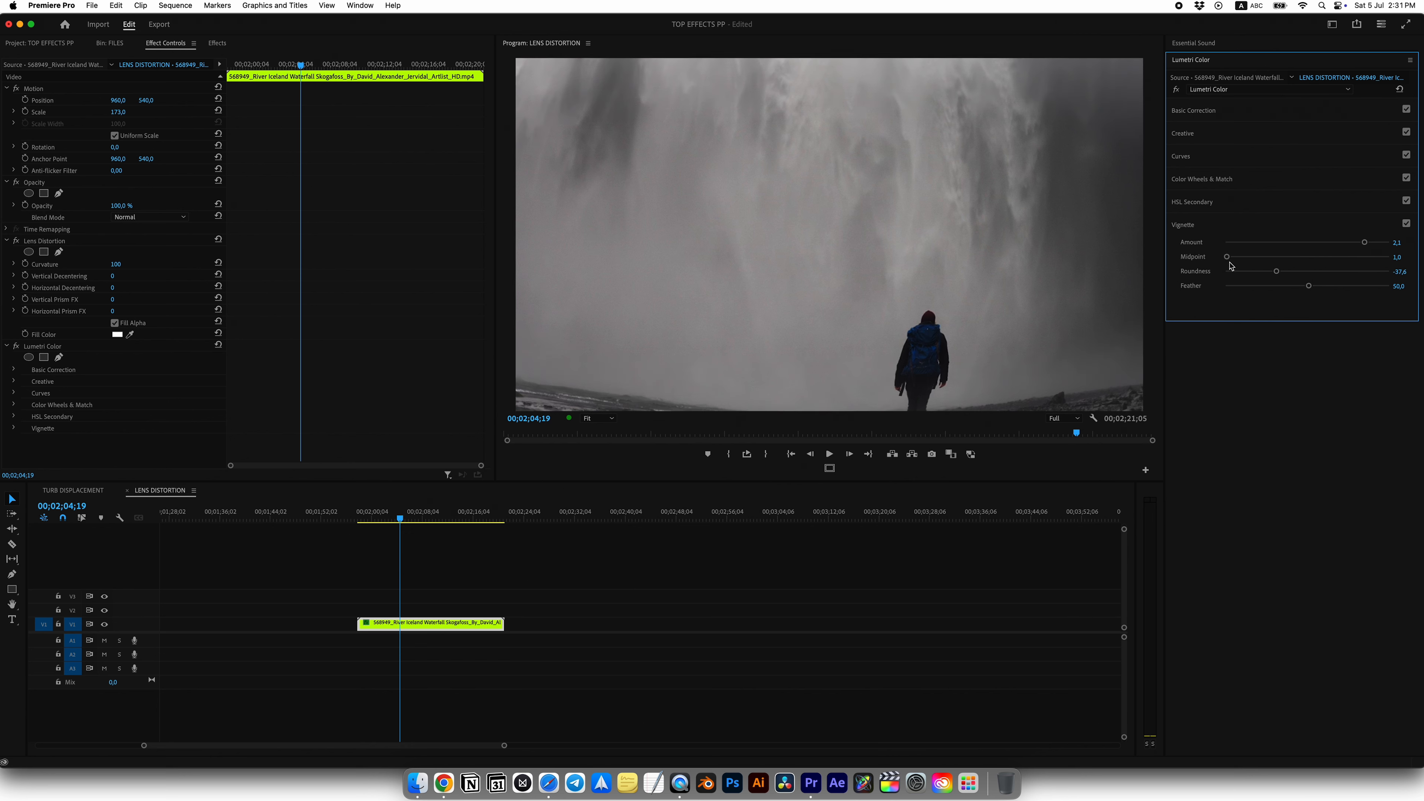
drag(1308, 286, 1352, 287)
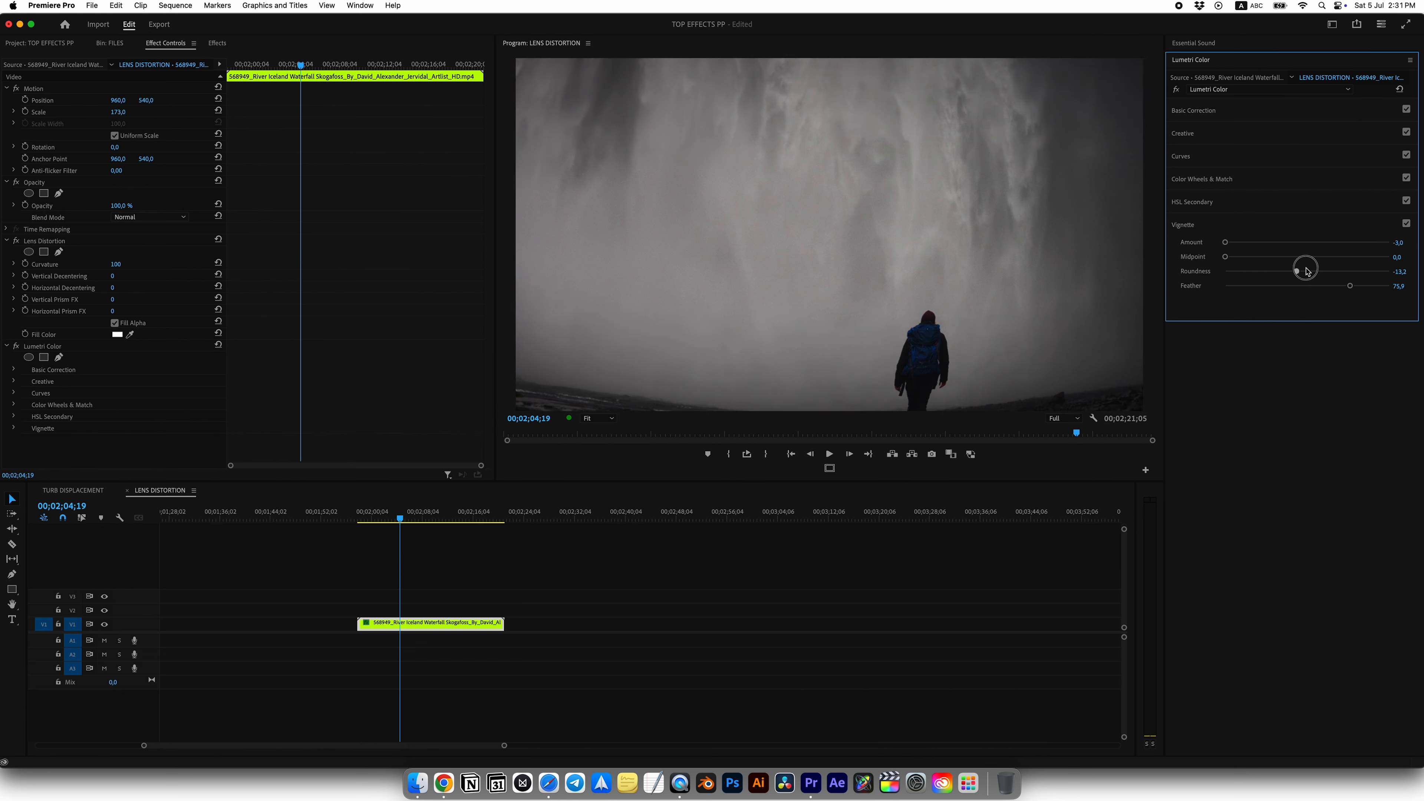
mouse_move(1303, 271)
mouse_down()
mouse_move(1367, 271)
mouse_move(1243, 280)
mouse_move(1396, 279)
mouse_move(1255, 280)
mouse_move(1299, 286)
mouse_up()
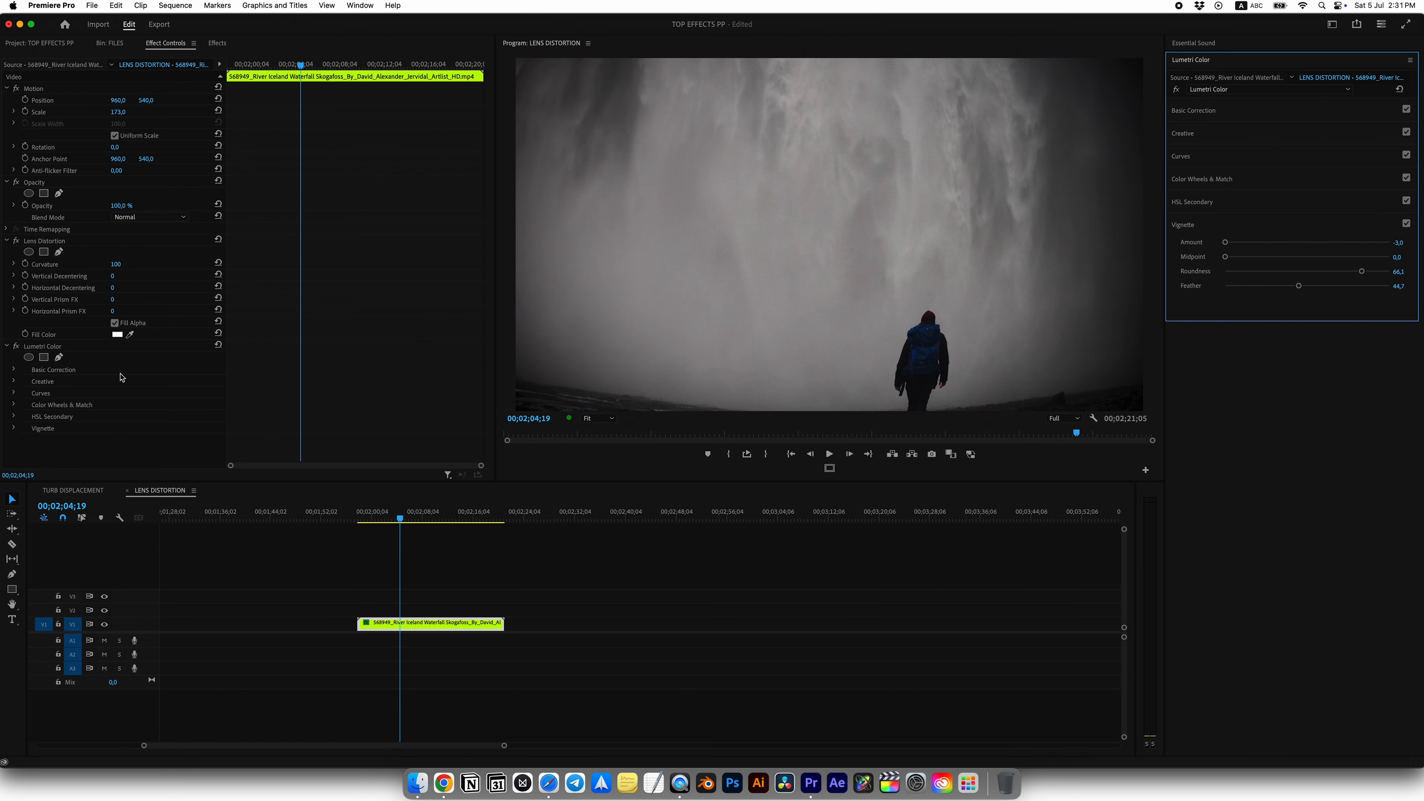
Collapse and disable the Lumetri Color effect on the waterfall clip
click(6, 347)
click(6, 242)
key(space)
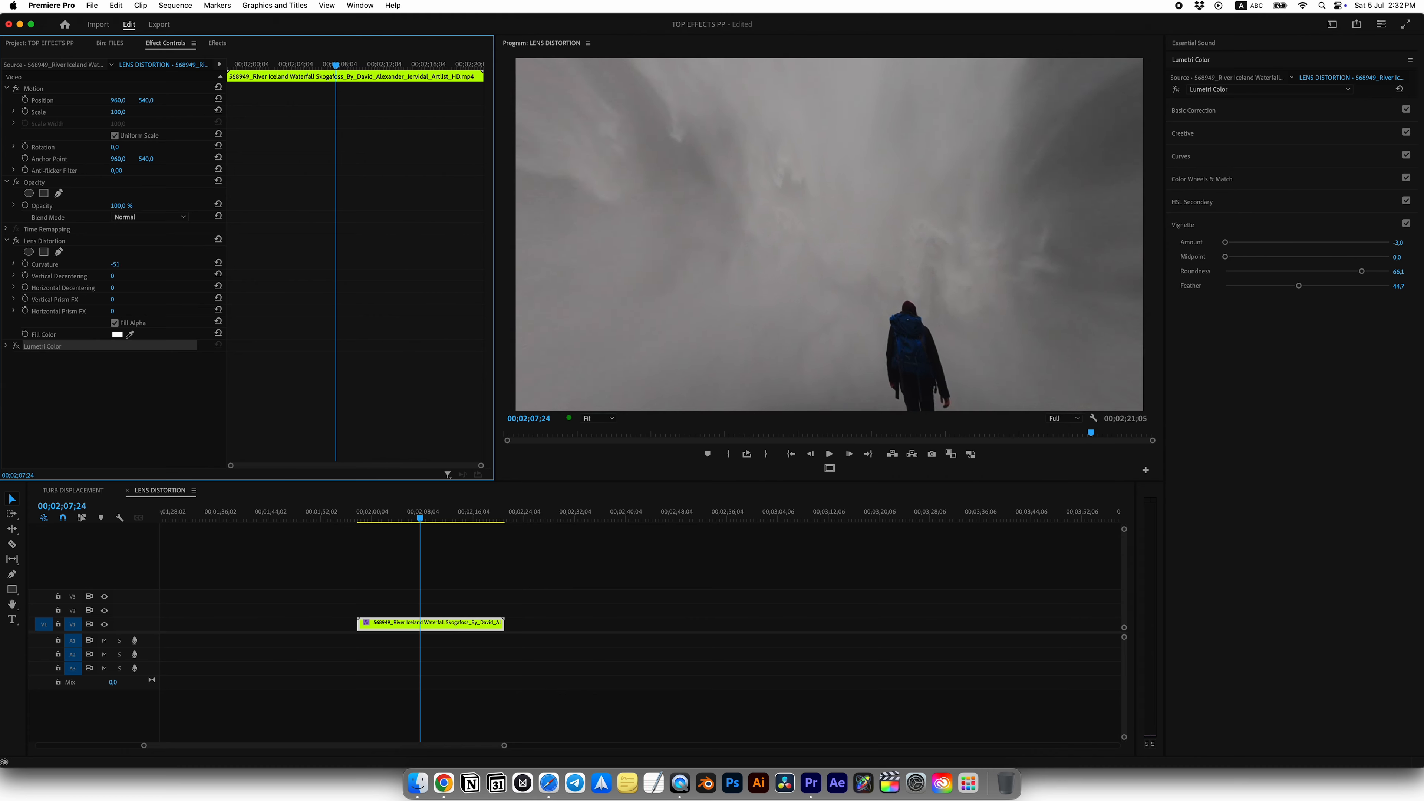
Keyframe the Lens Distortion curvature from -82 at the clip's start to 0 at 00;02;02;11
mouse_move(117, 264)
mouse_down()
mouse_move(157, 264)
mouse_move(109, 264)
mouse_up()
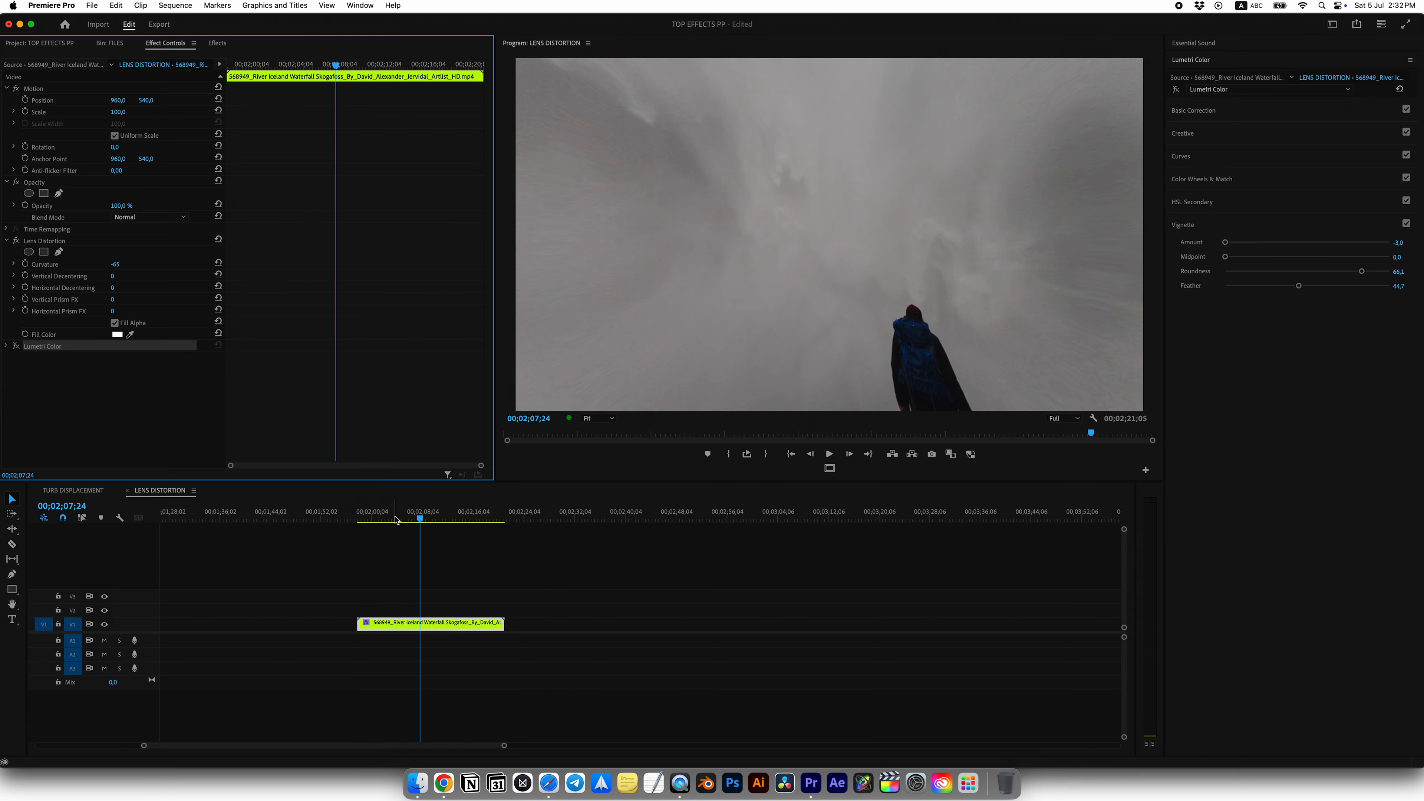
click(362, 519)
drag(117, 264, 107, 264)
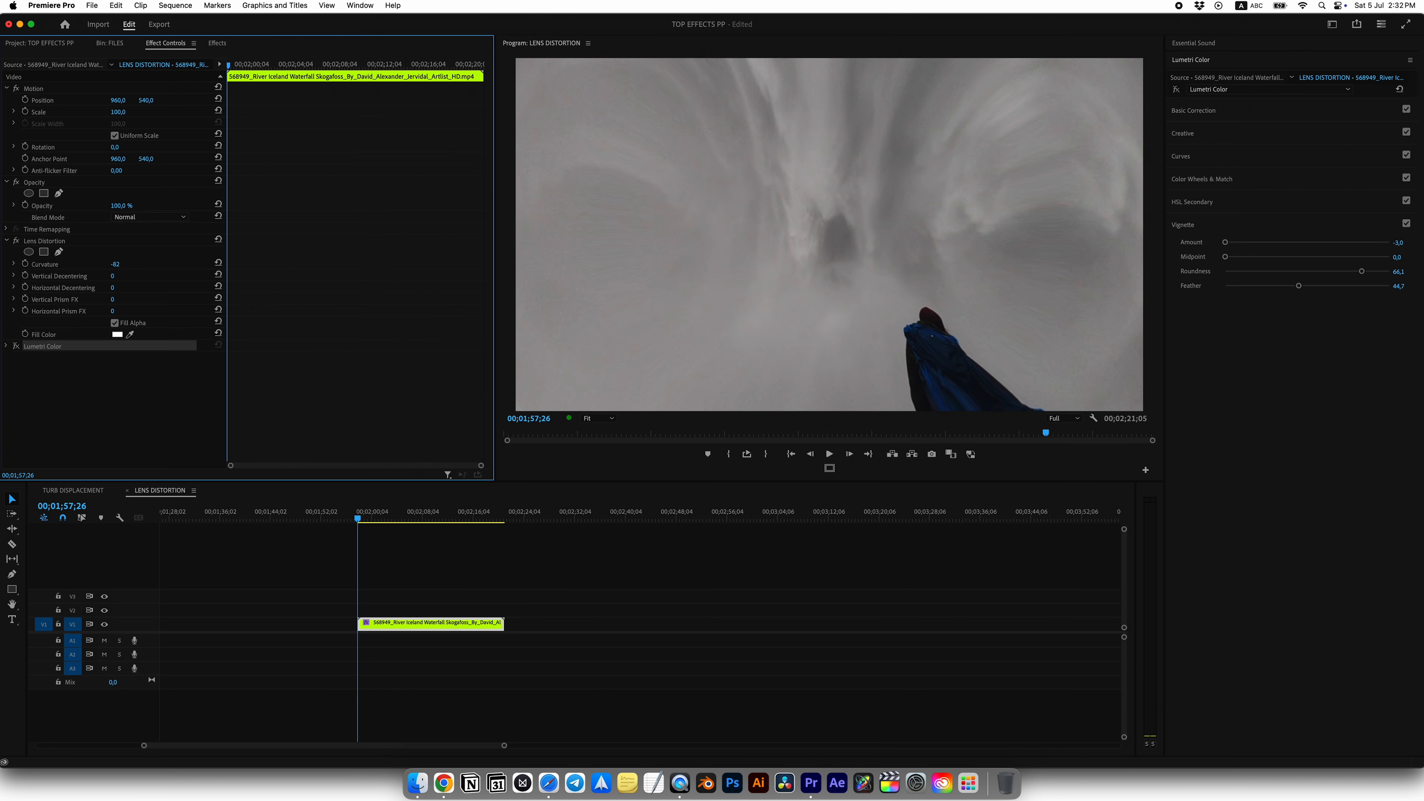
click(26, 265)
drag(229, 67, 279, 69)
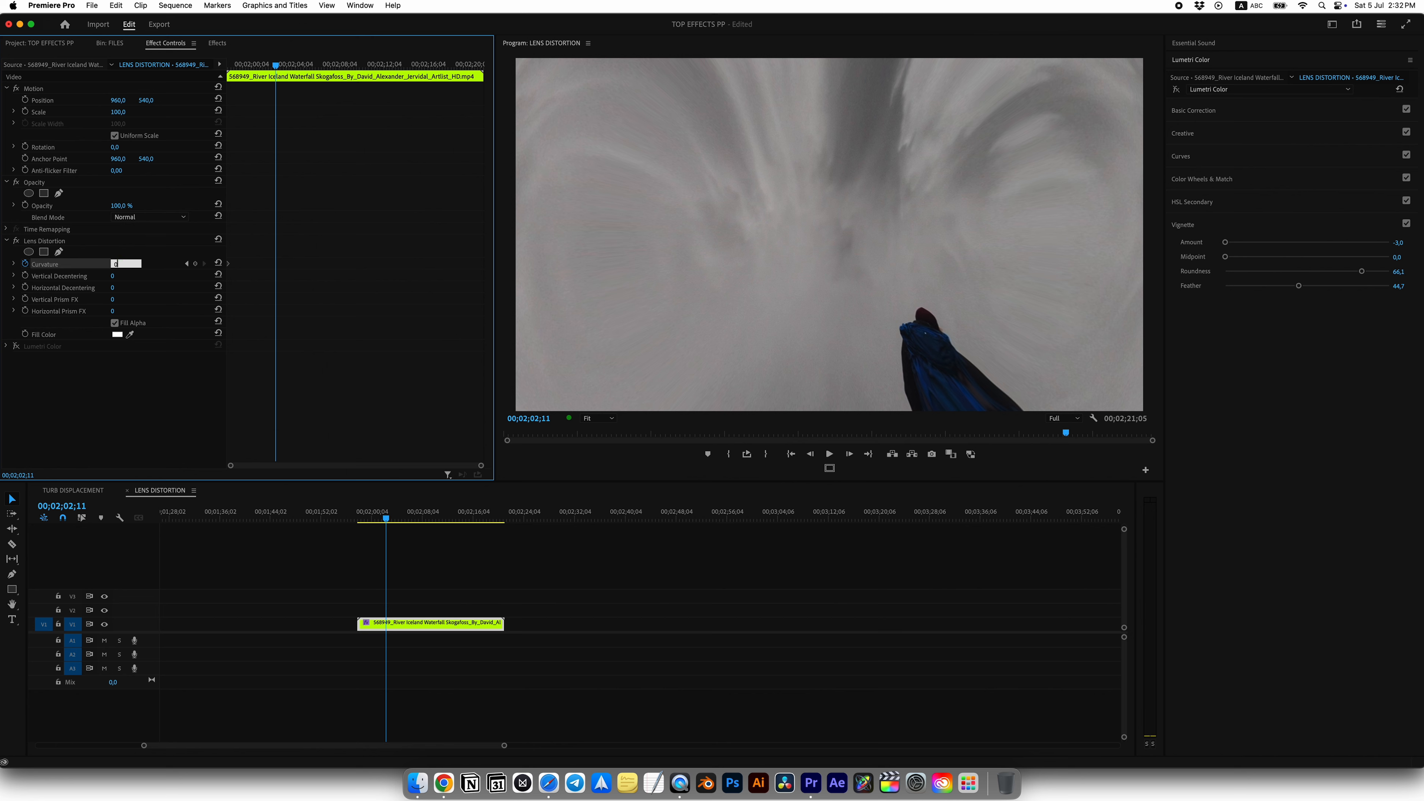
key(Return)
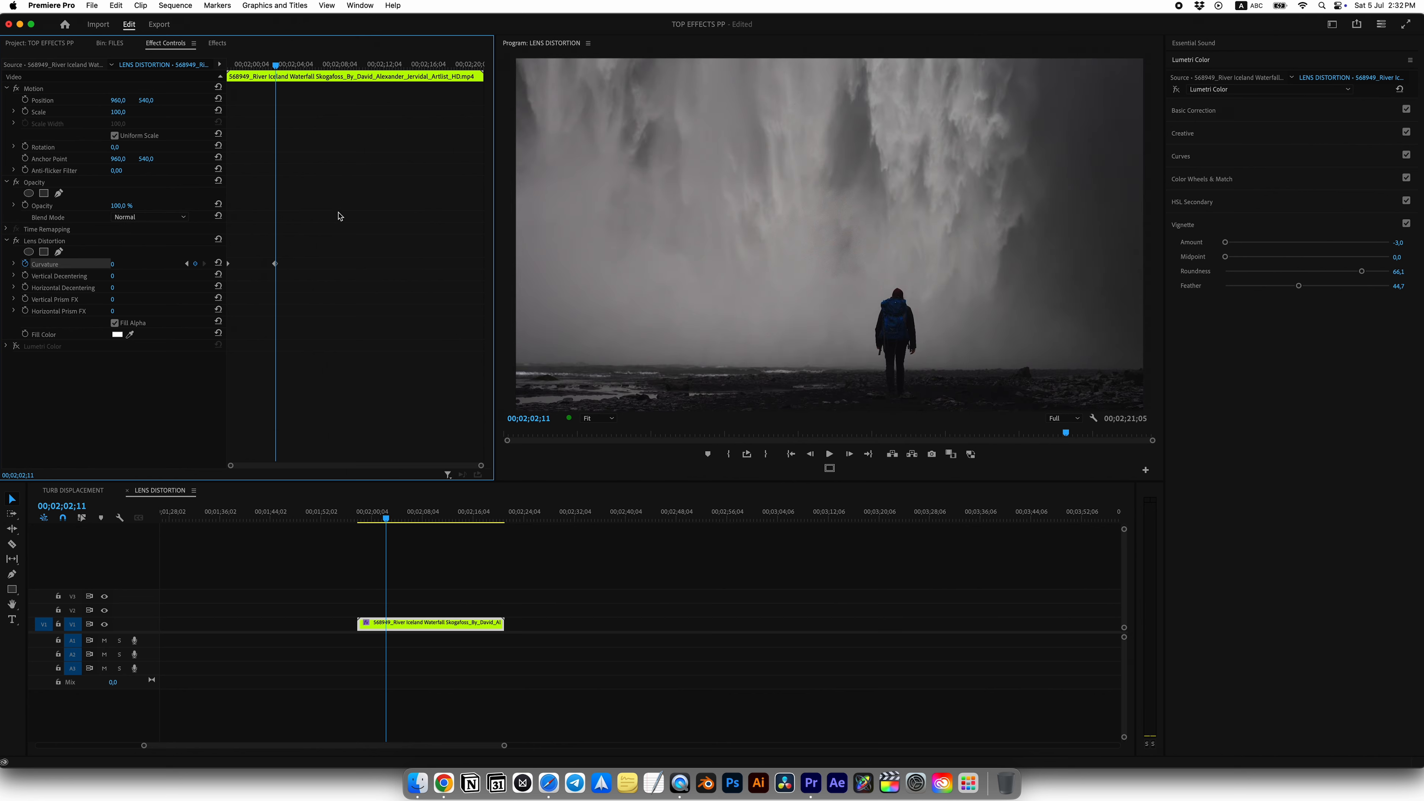
Apply easing to the two curvature keyframes and reshape their velocity curve for a fast start and soft landing
drag(345, 224, 180, 272)
right_click(276, 265)
click(314, 379)
click(13, 264)
drag(268, 321, 220, 319)
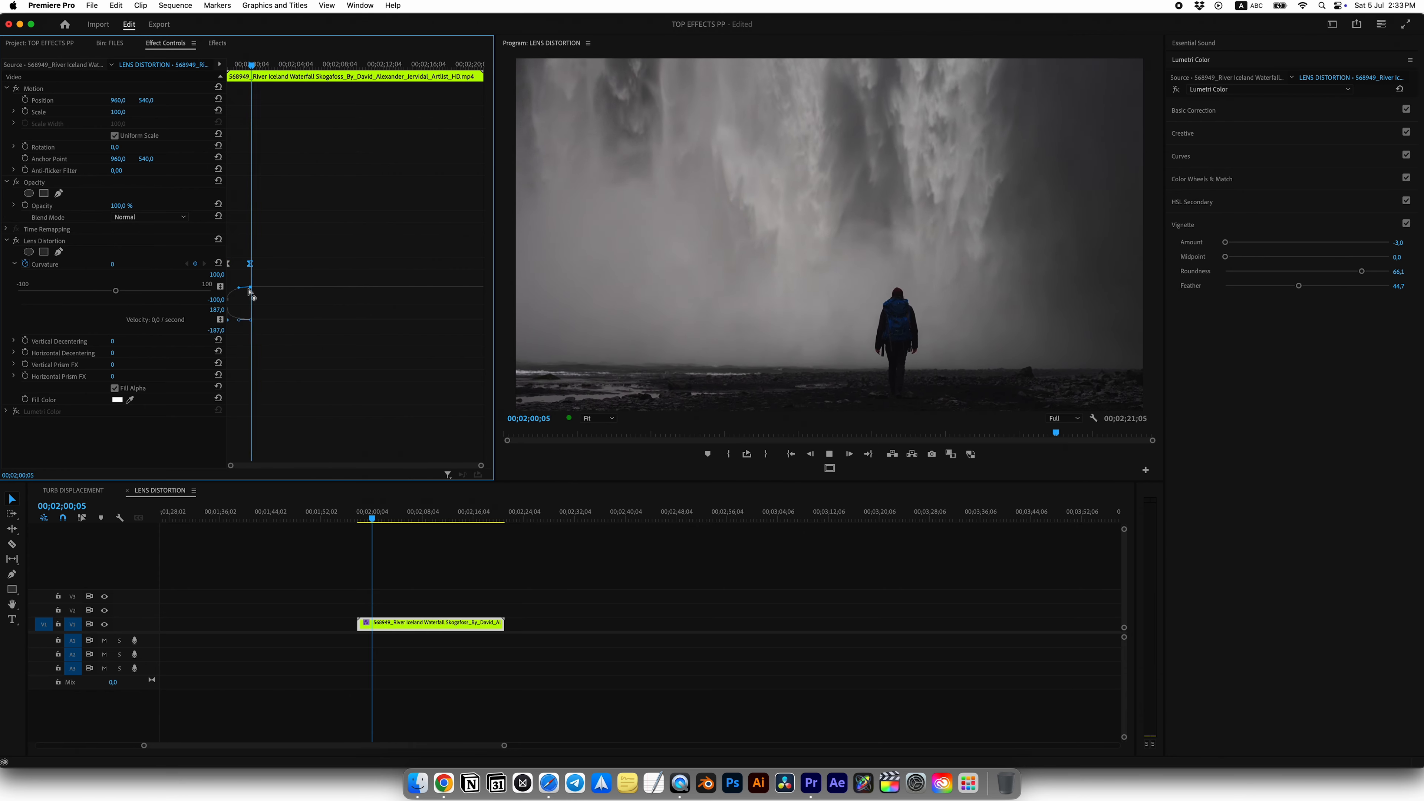
Move the second curvature keyframe earlier, to about 00;01;58;26, and replay the distortion from the clip's start
key(space)
drag(250, 268, 240, 270)
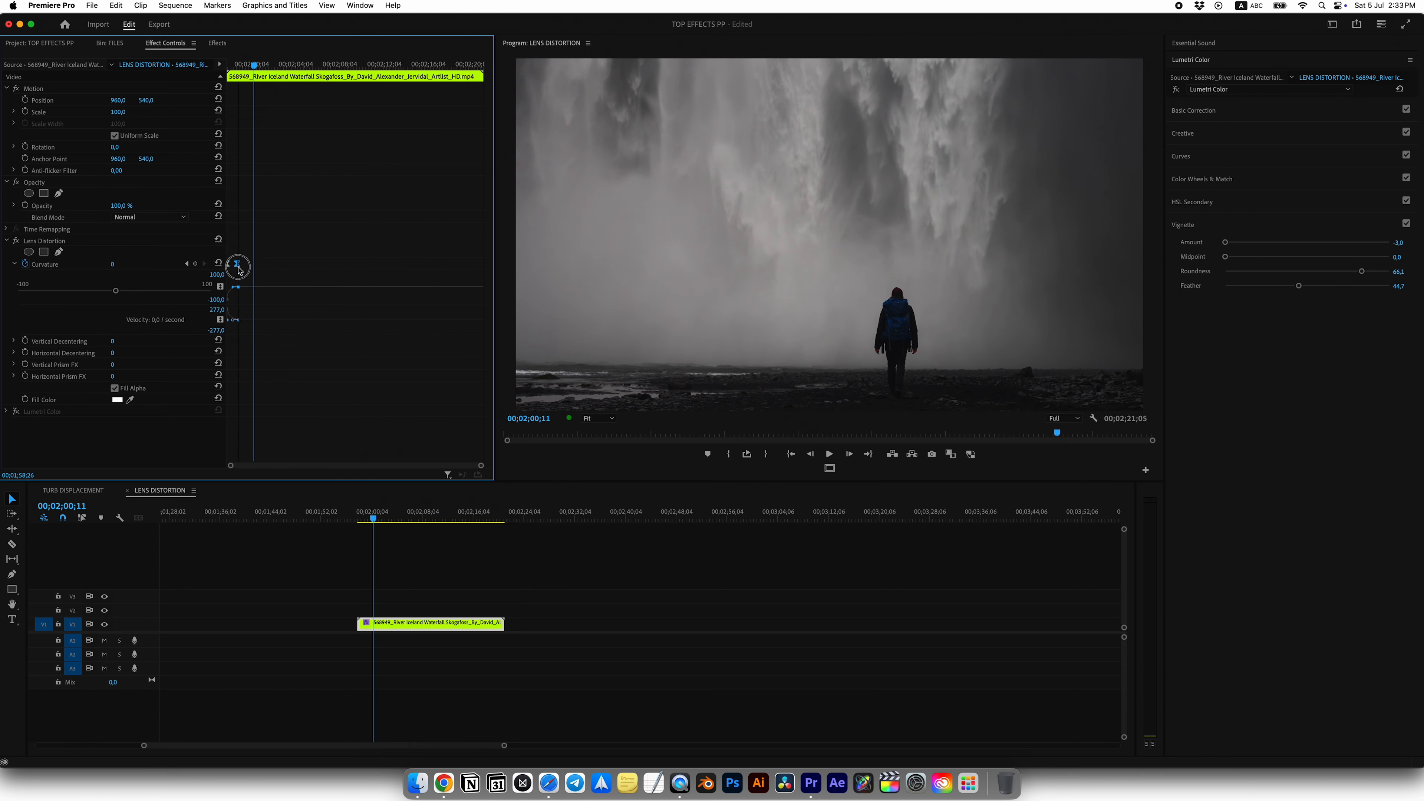
drag(237, 66, 224, 66)
key(space)
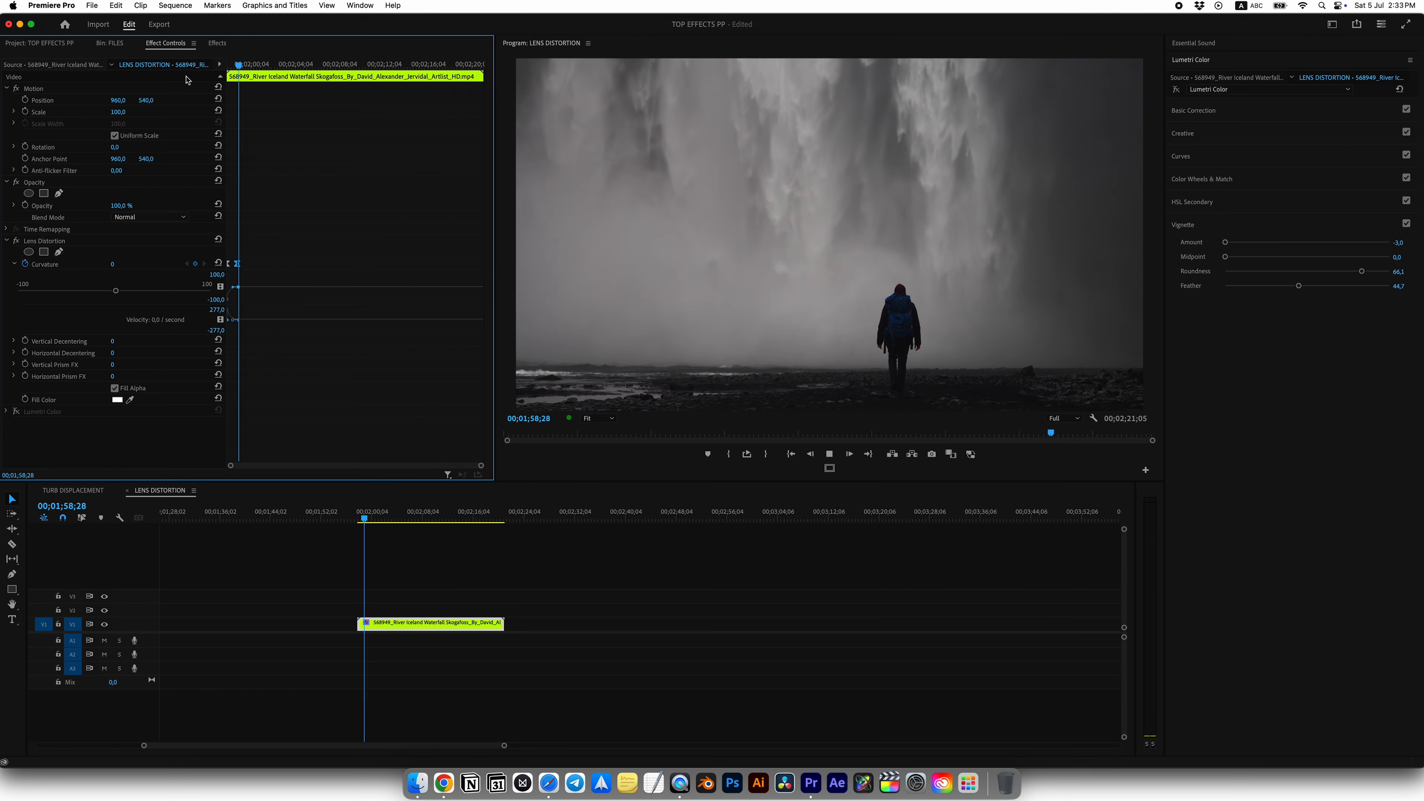
key(space)
drag(238, 66, 221, 67)
key(space)
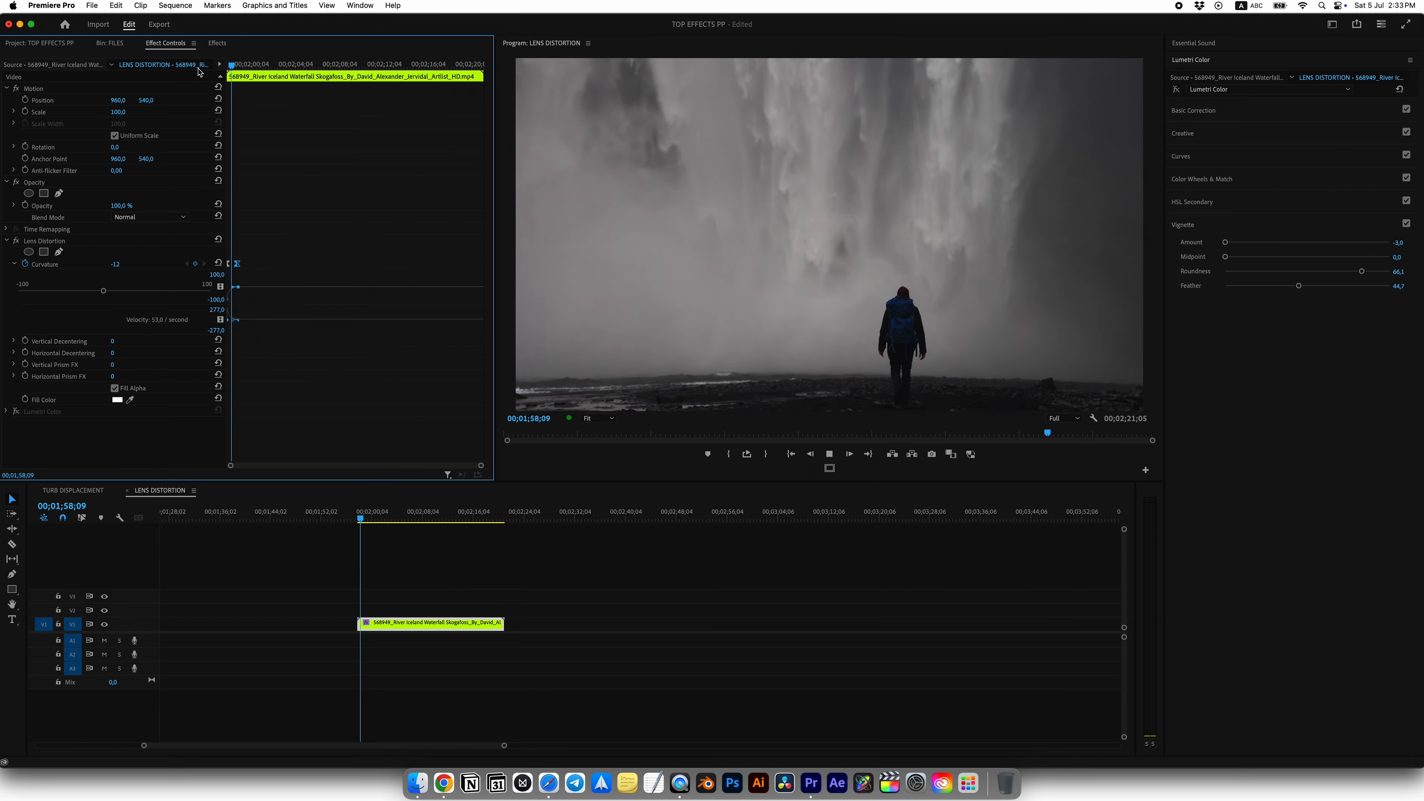
key(space)
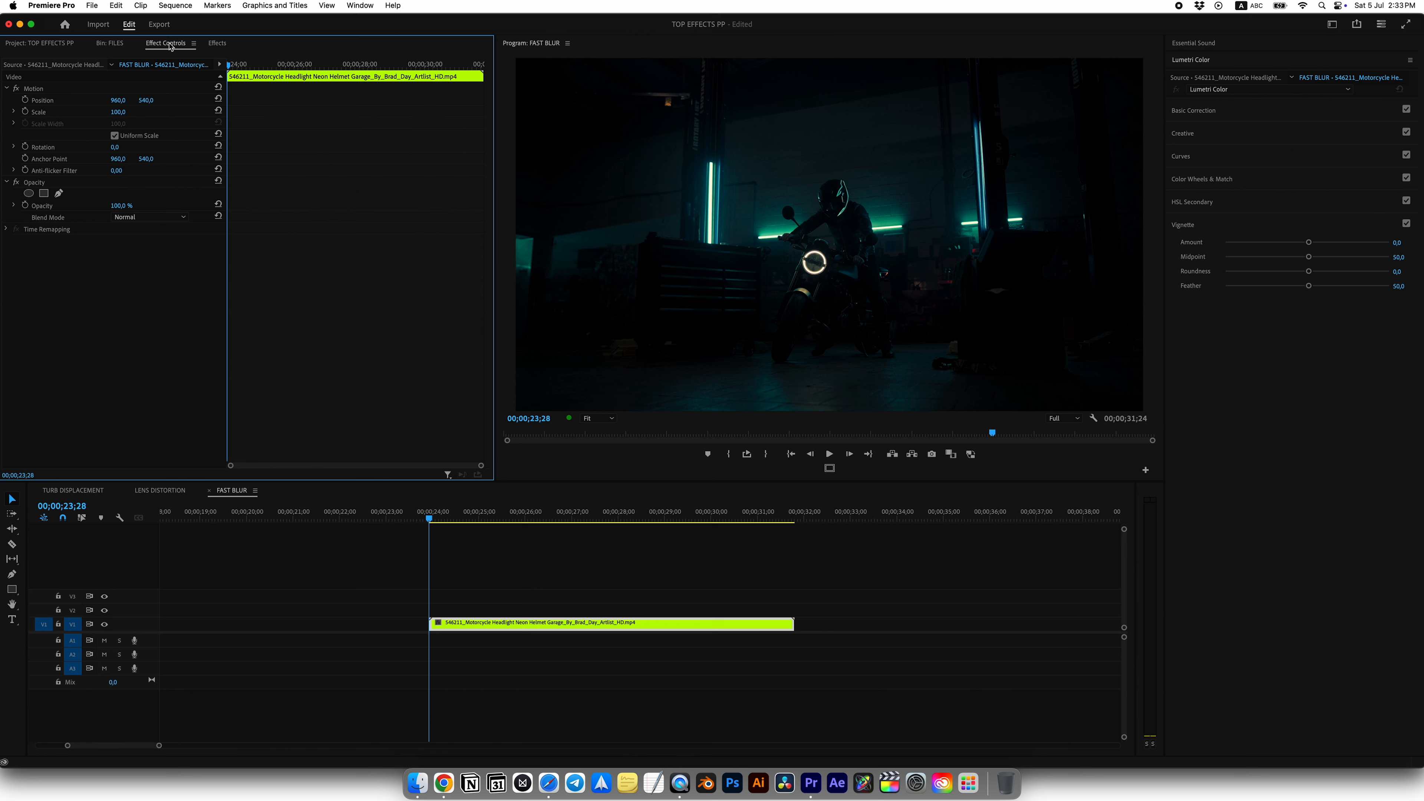
Duplicate the garage motorcycle clip onto track V2 and apply the Fast Blur effect to the copy
drag(460, 623, 469, 612)
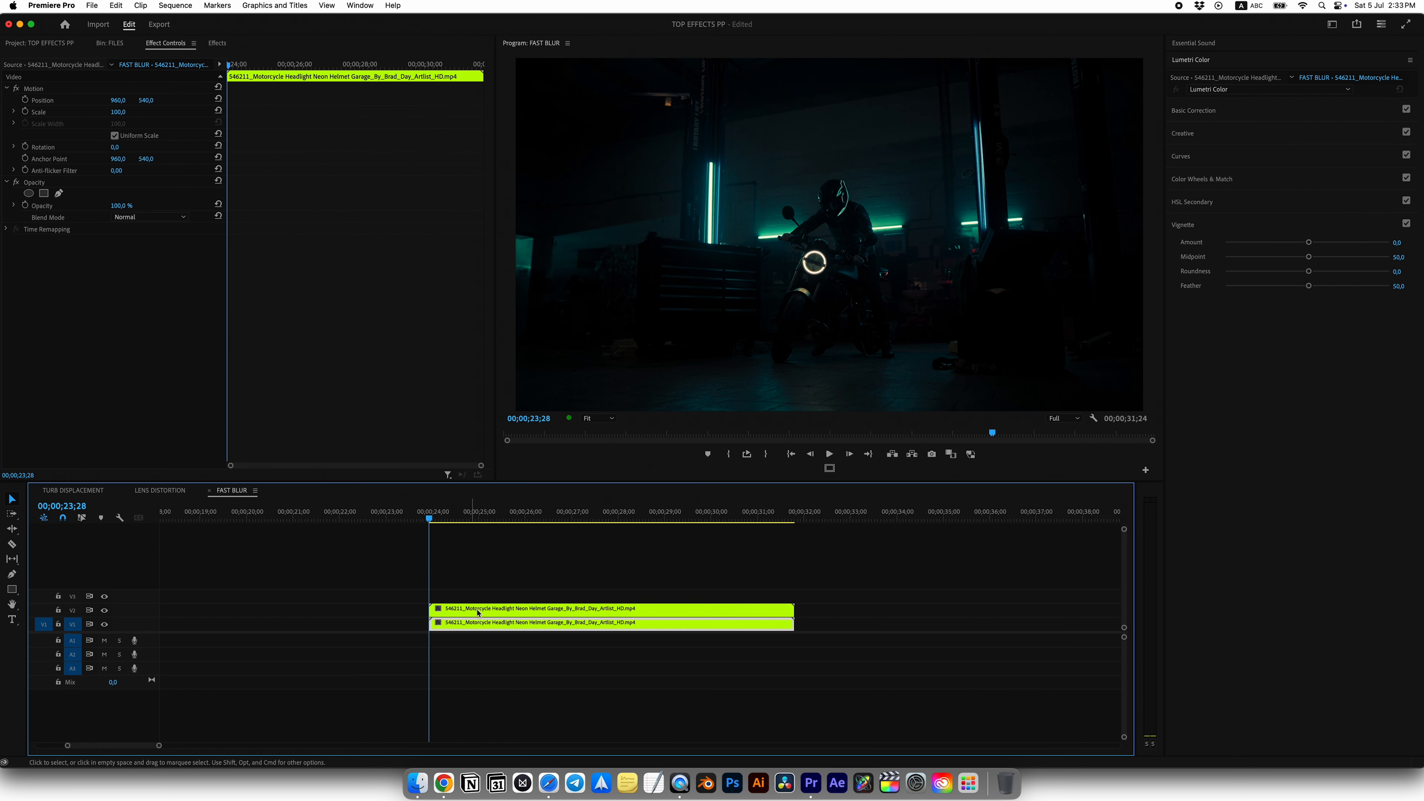
click(217, 42)
click(87, 59)
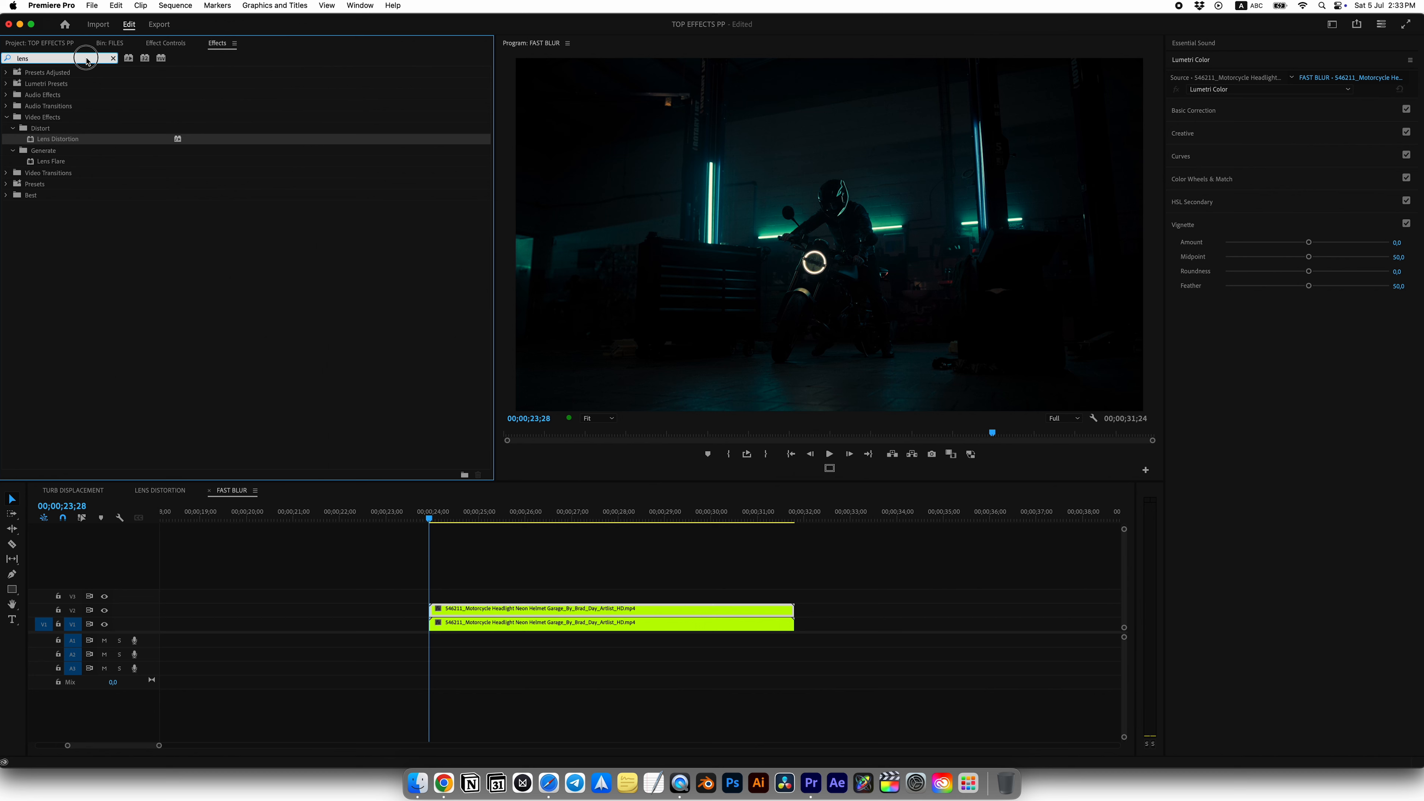
text(fast)
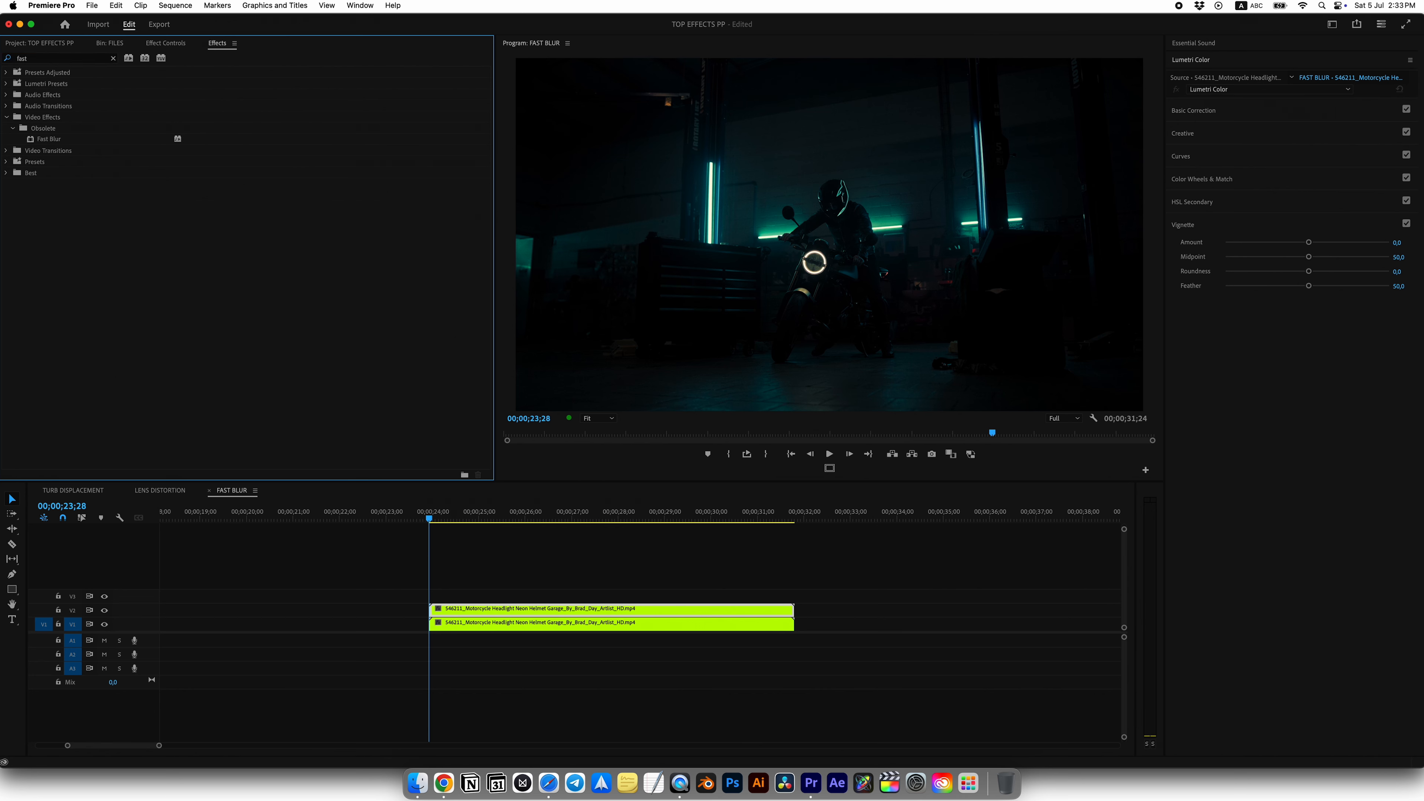
double_click(50, 140)
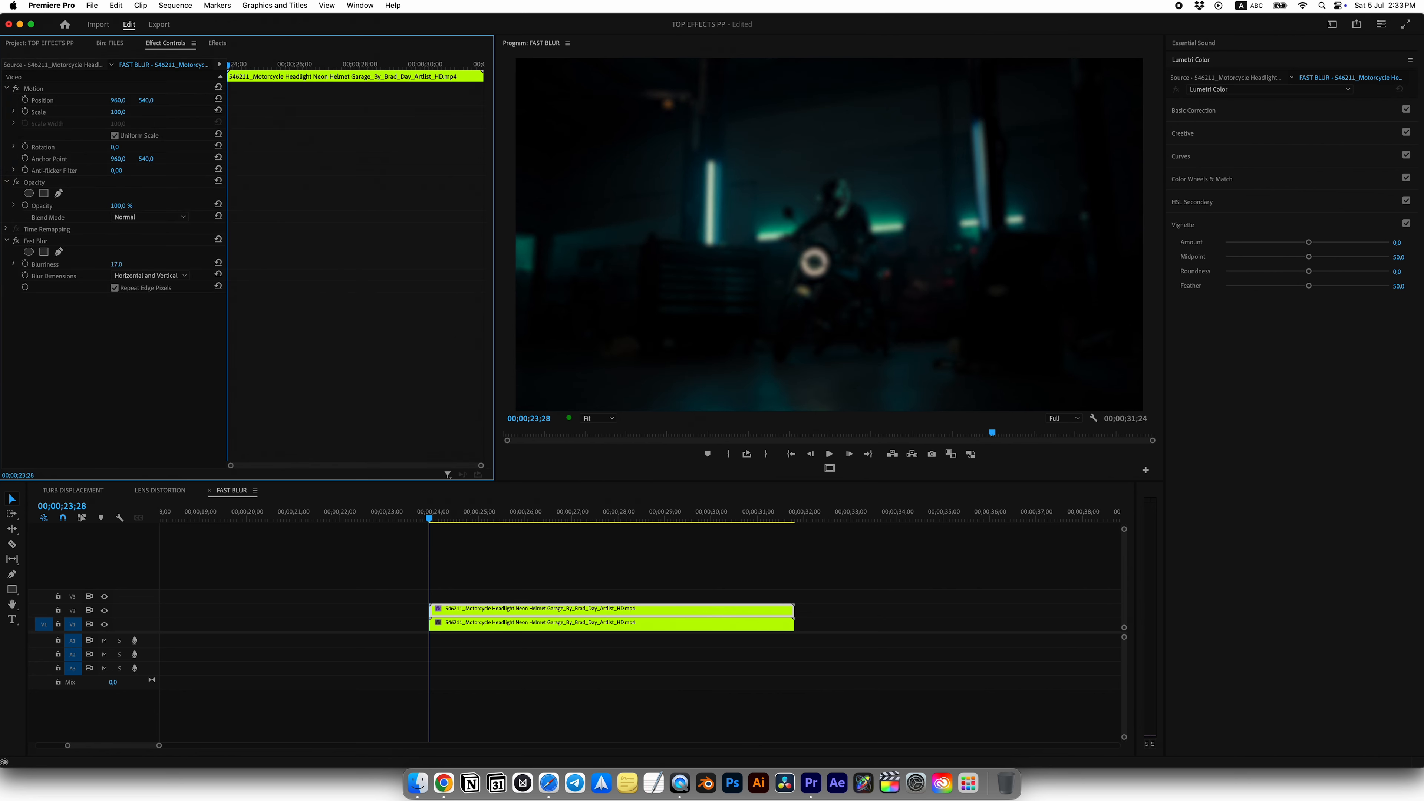
Set the blurred V2 copy's blend mode to Lighten, comparing it with Screen, and check the glow at 00;00;24;14
click(160, 218)
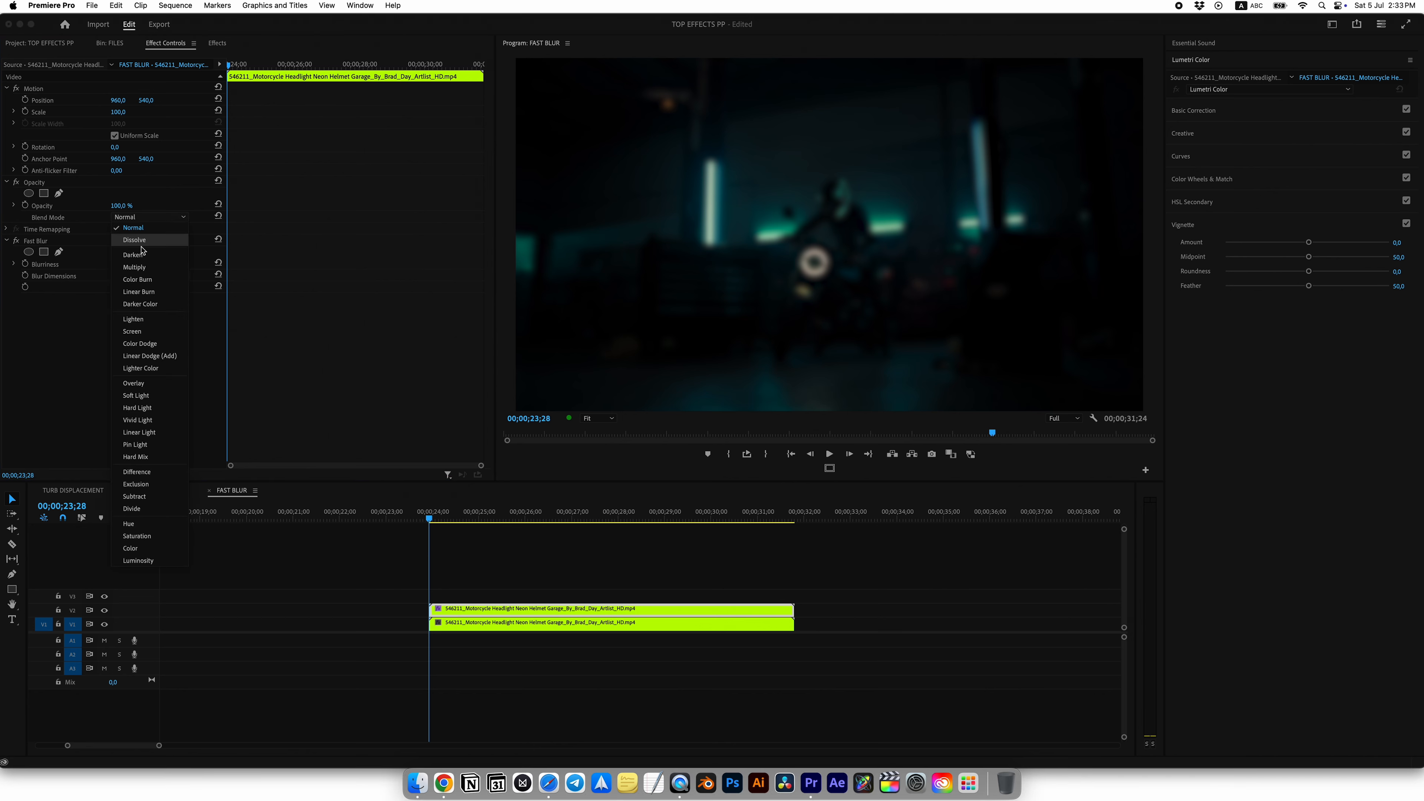
click(137, 321)
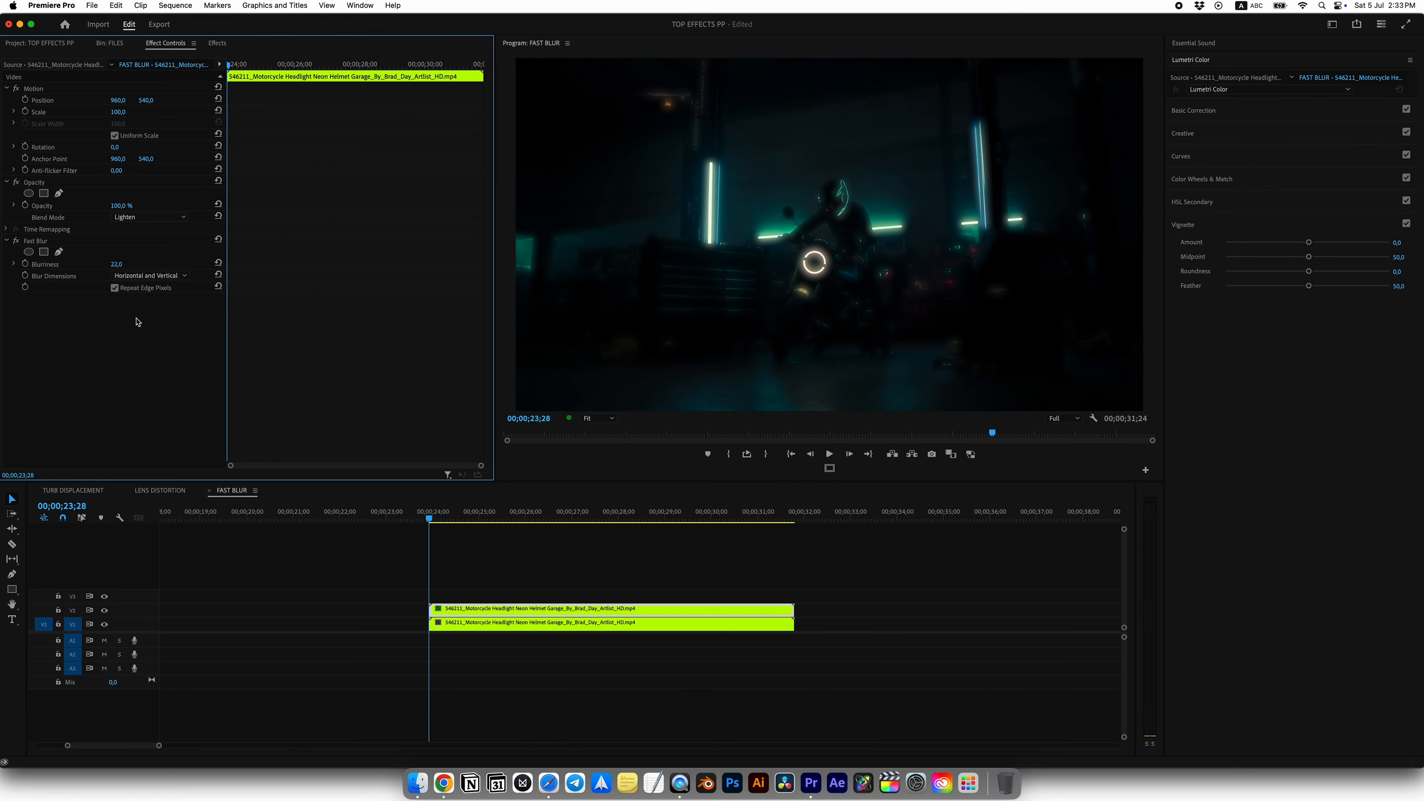
click(152, 219)
click(145, 332)
click(143, 215)
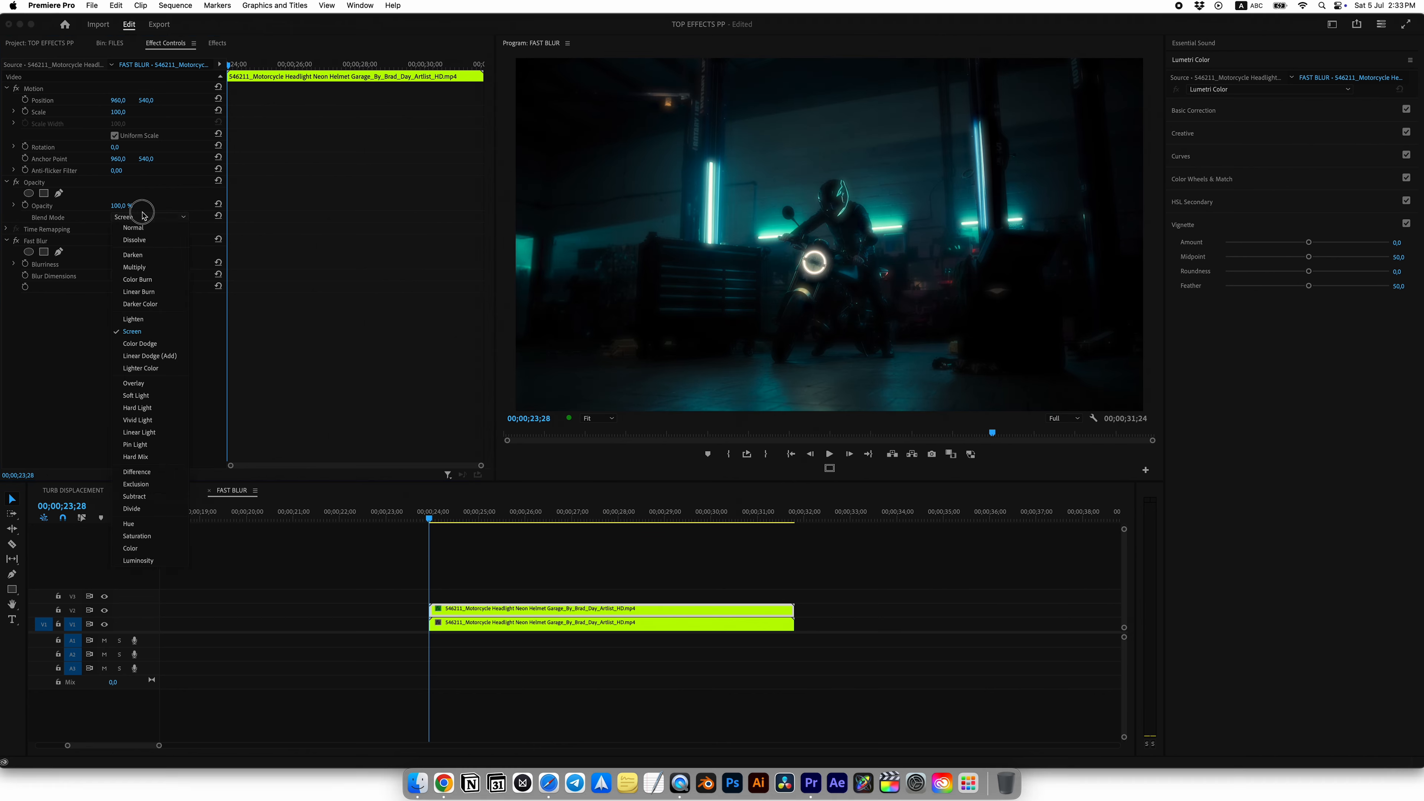
click(143, 319)
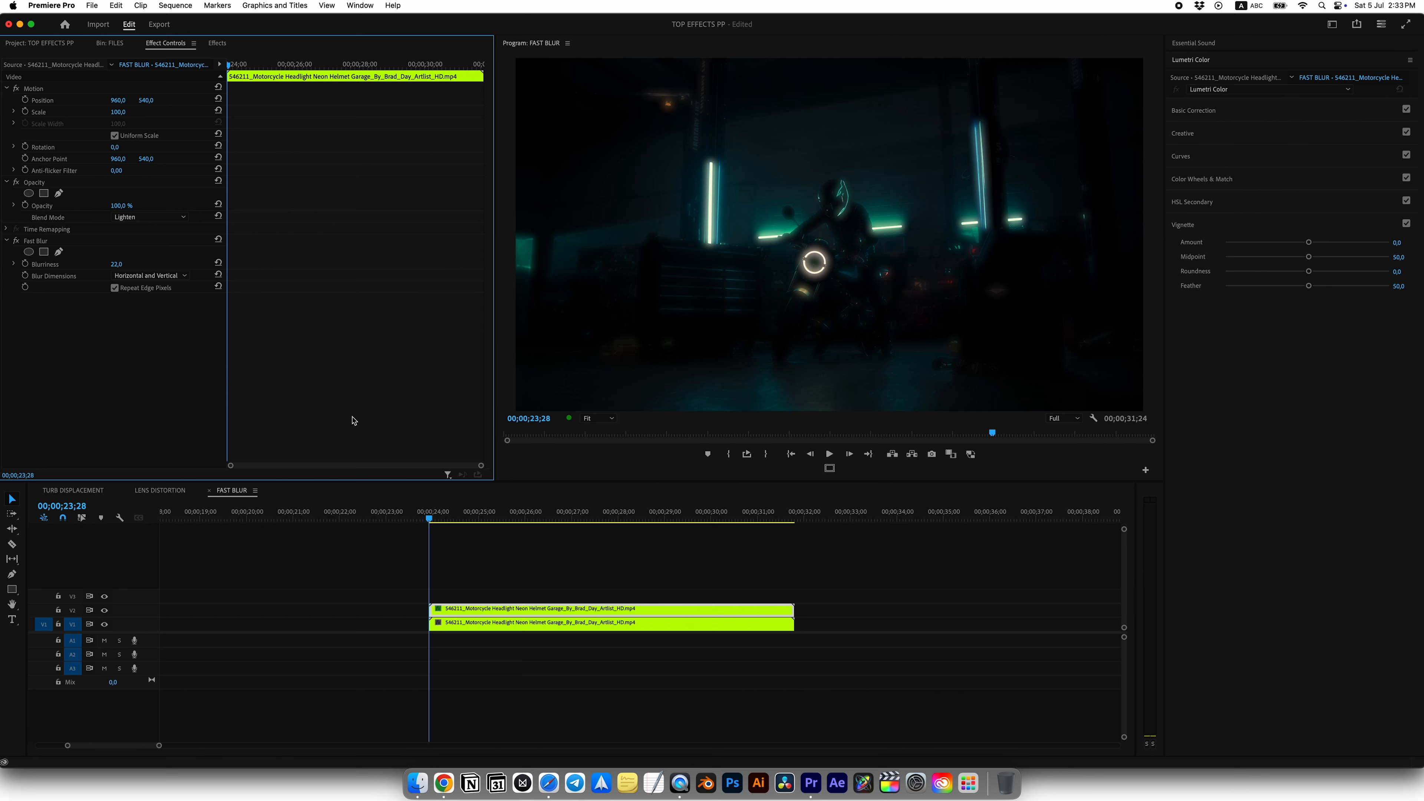
drag(442, 518, 454, 511)
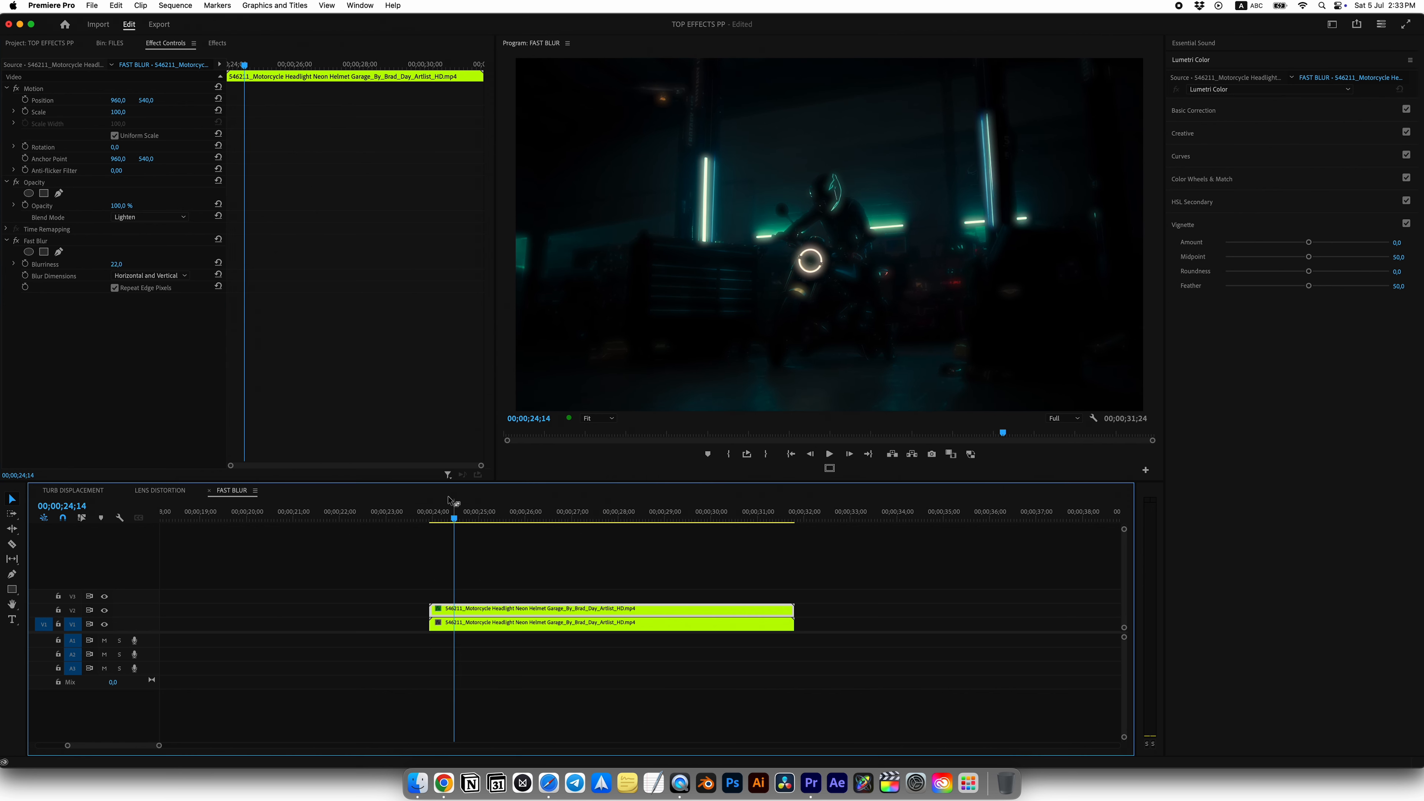
click(6, 241)
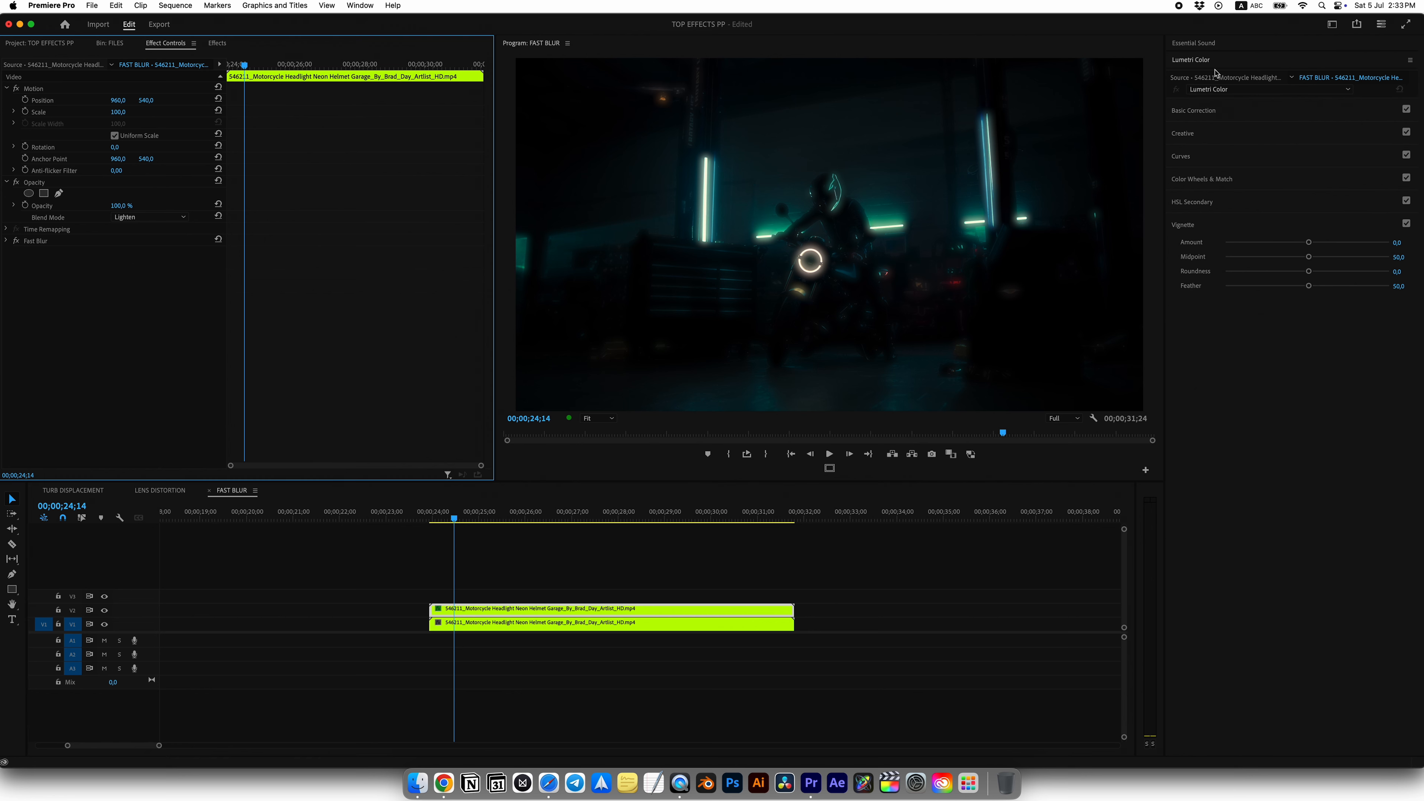